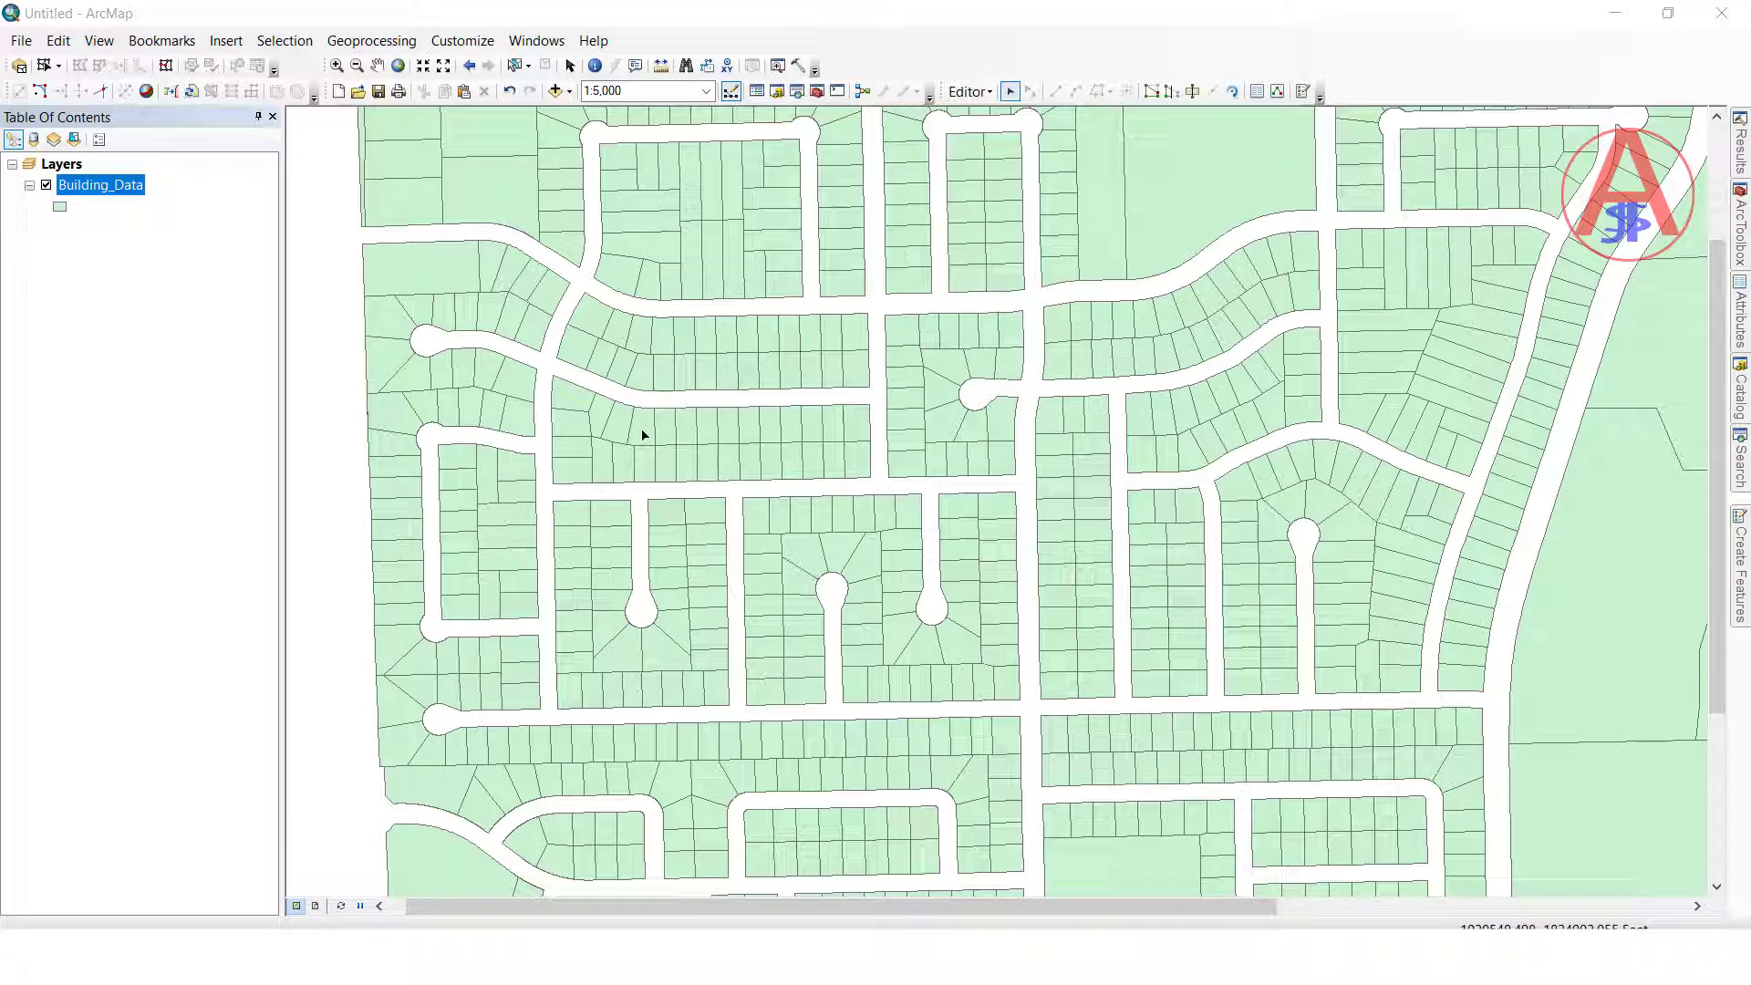
- Label the Building_Data parcels with their red ID numbers and zoom in on them
right_click(104, 192)
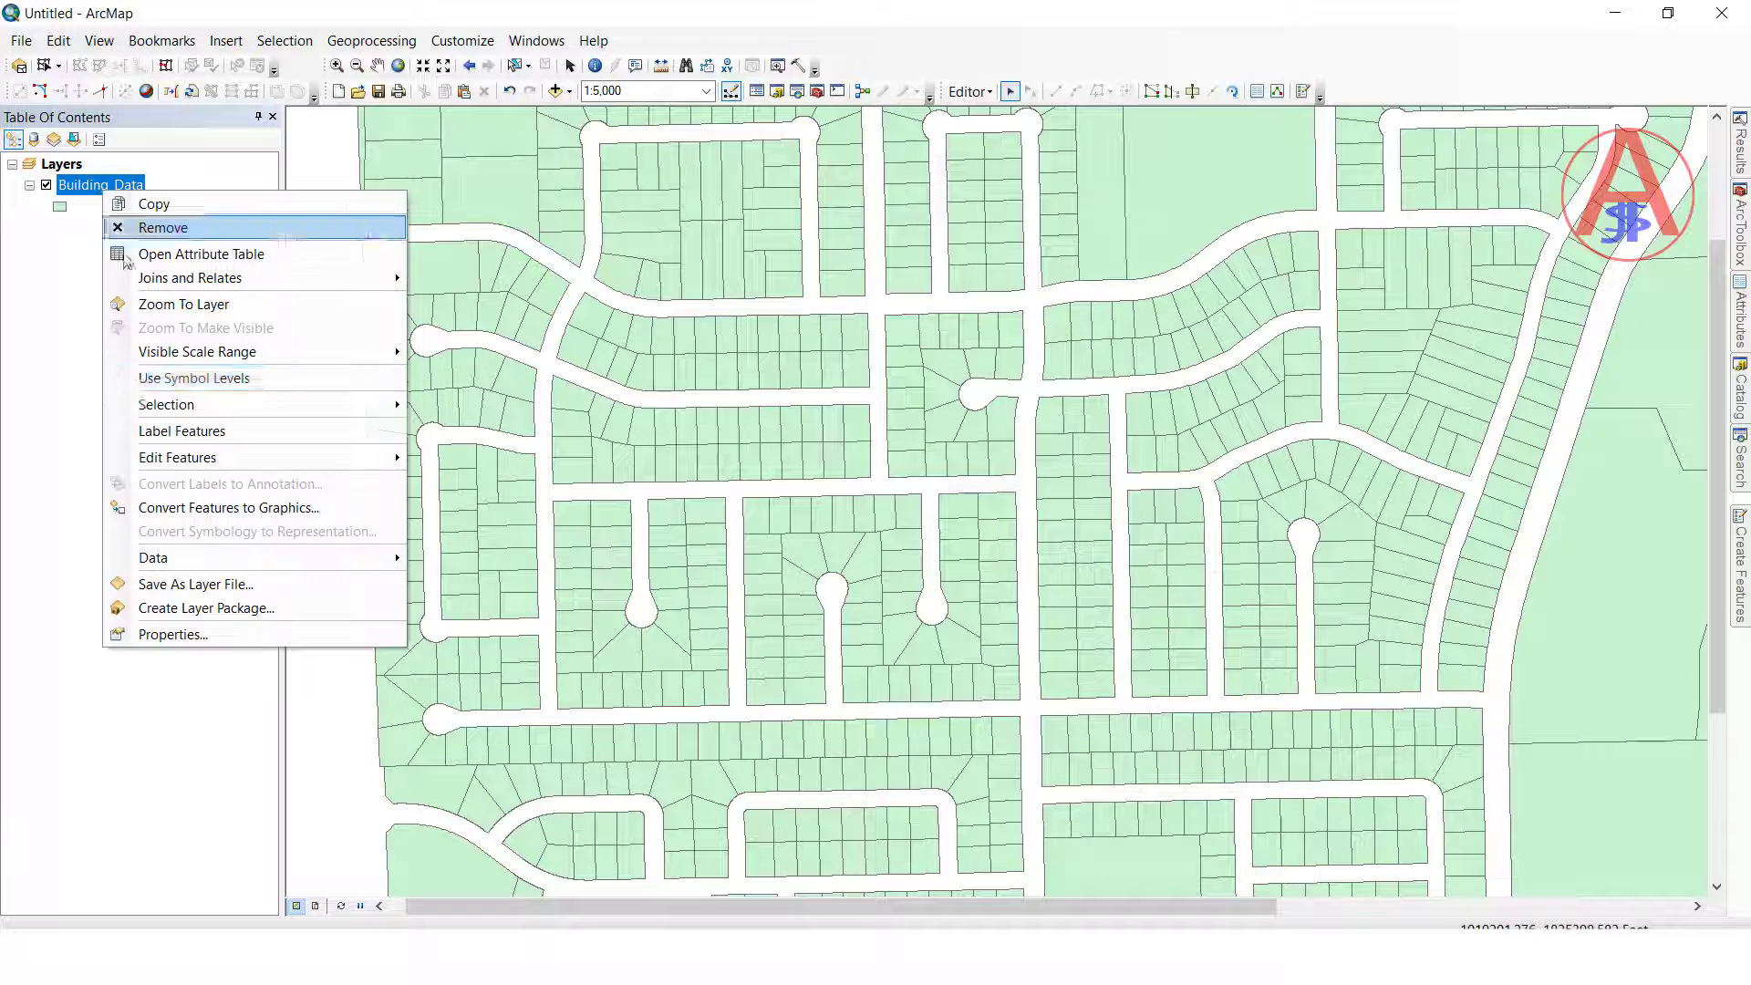
left_click(155, 432)
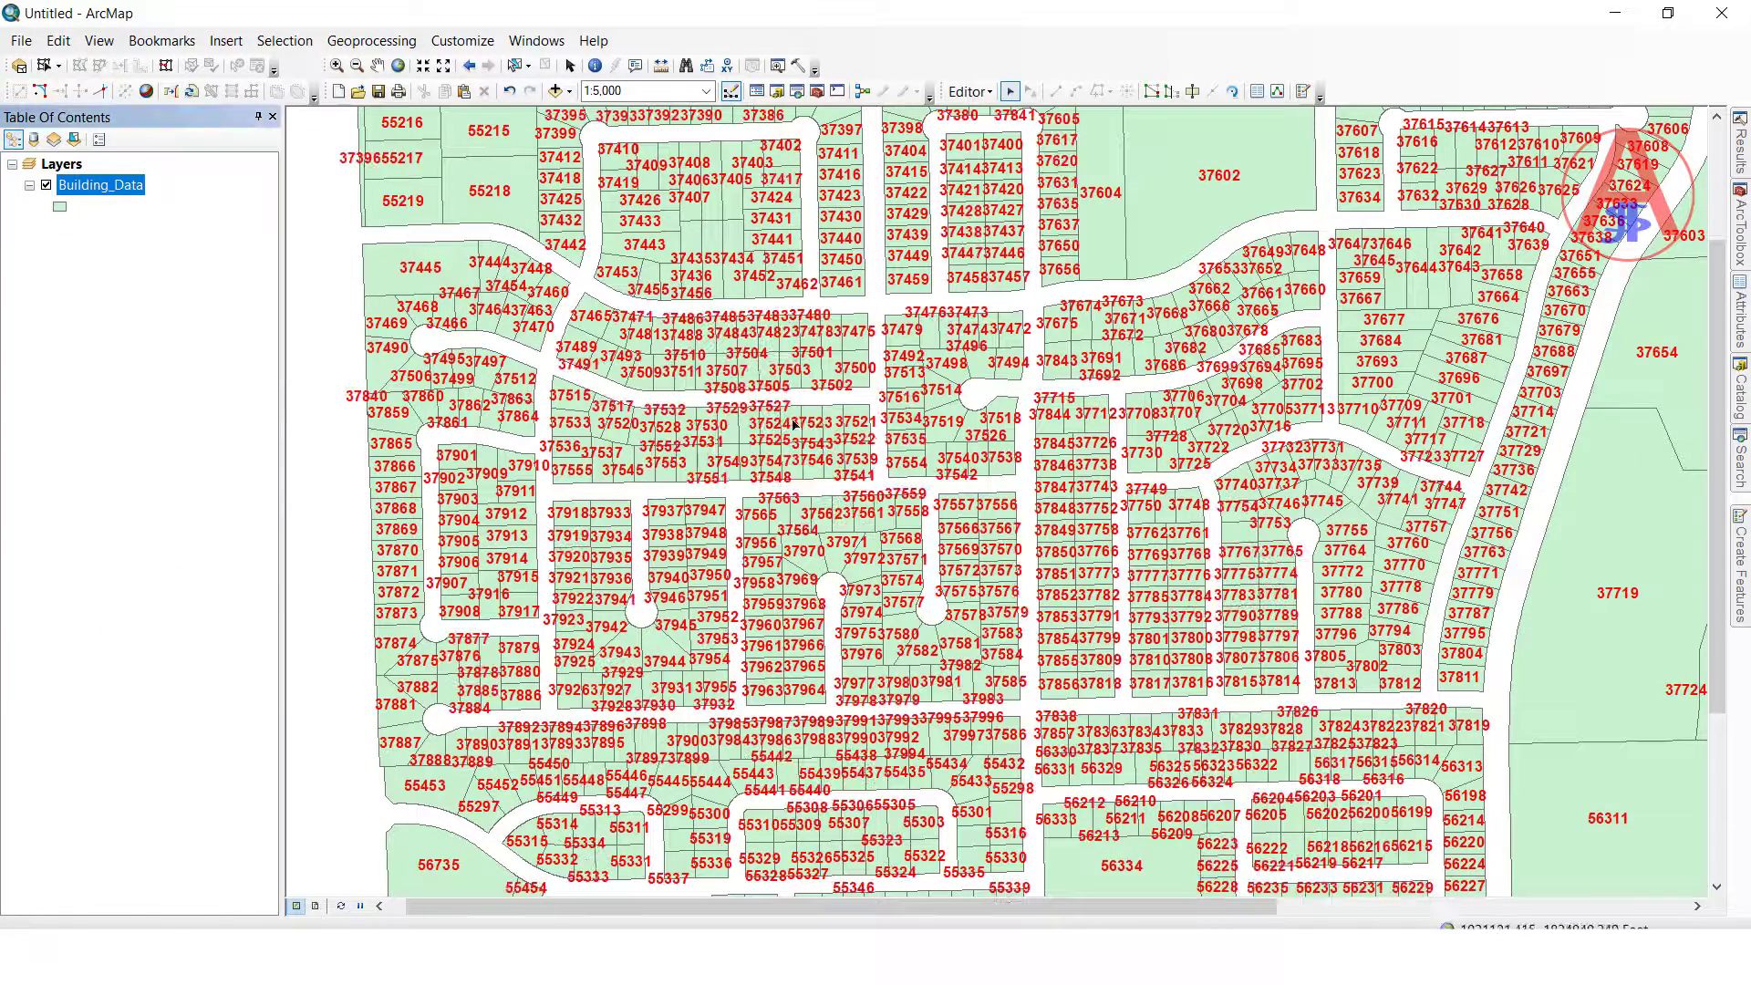
scroll(762, 364, "up", 3)
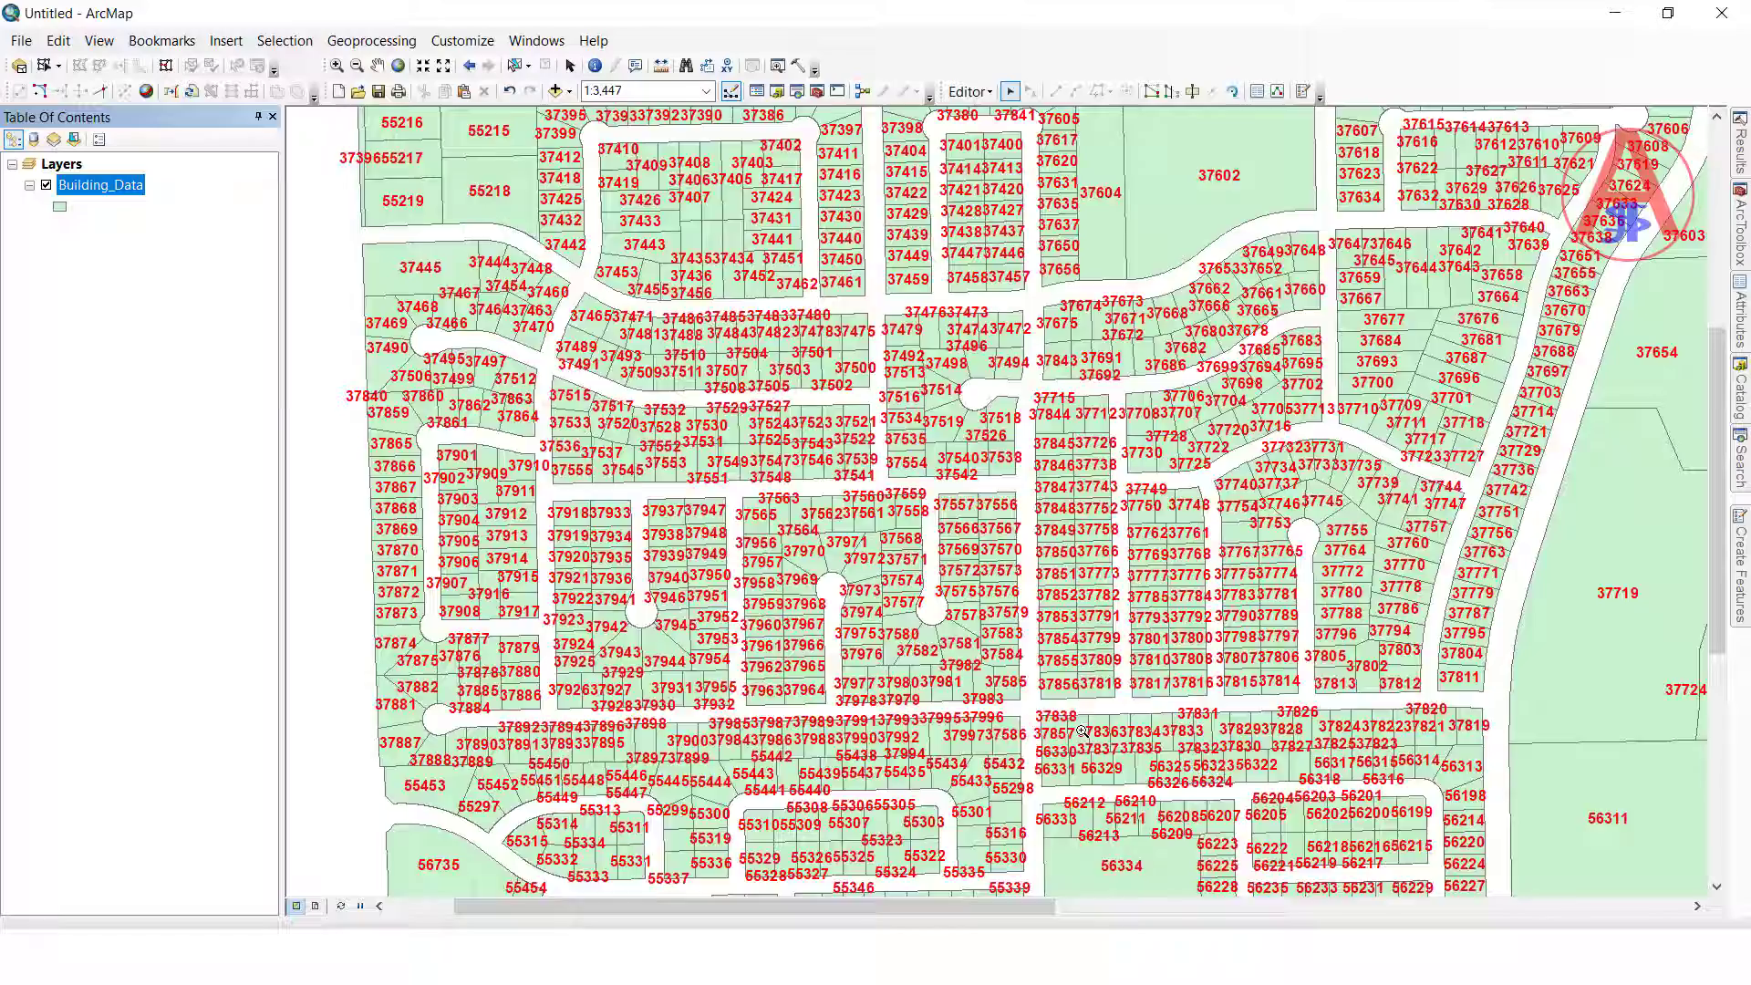
scroll(761, 364, "up", 2)
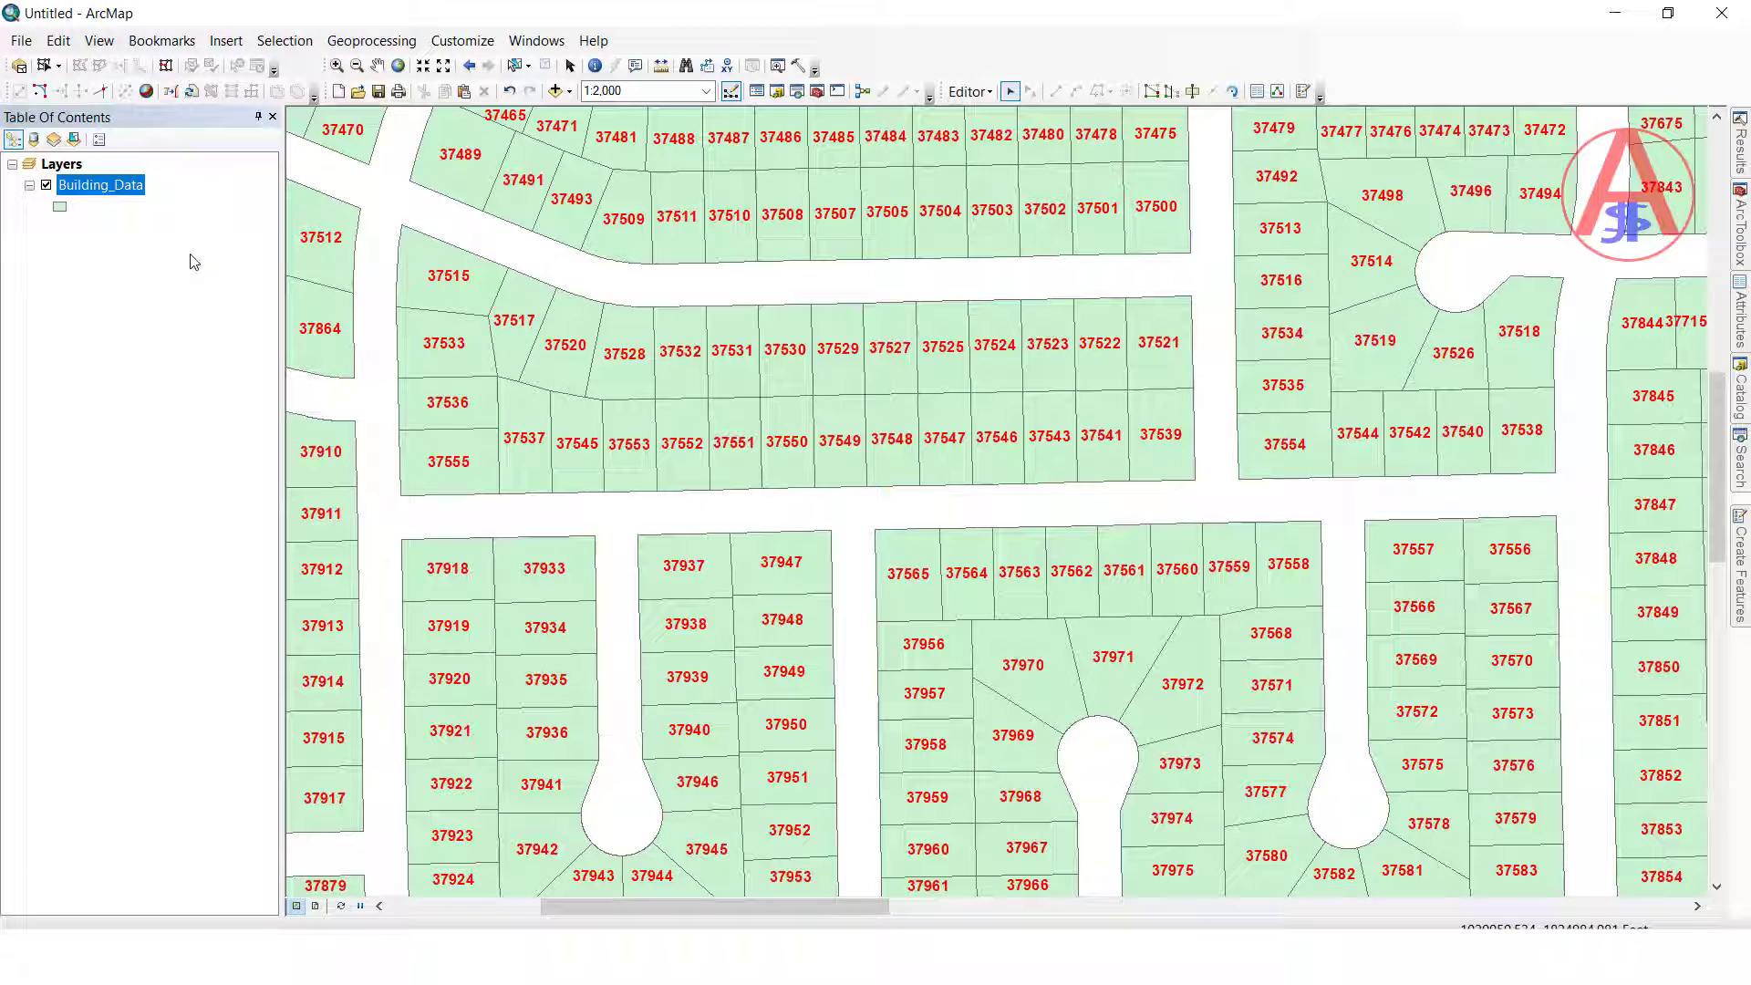
left_click(91, 191)
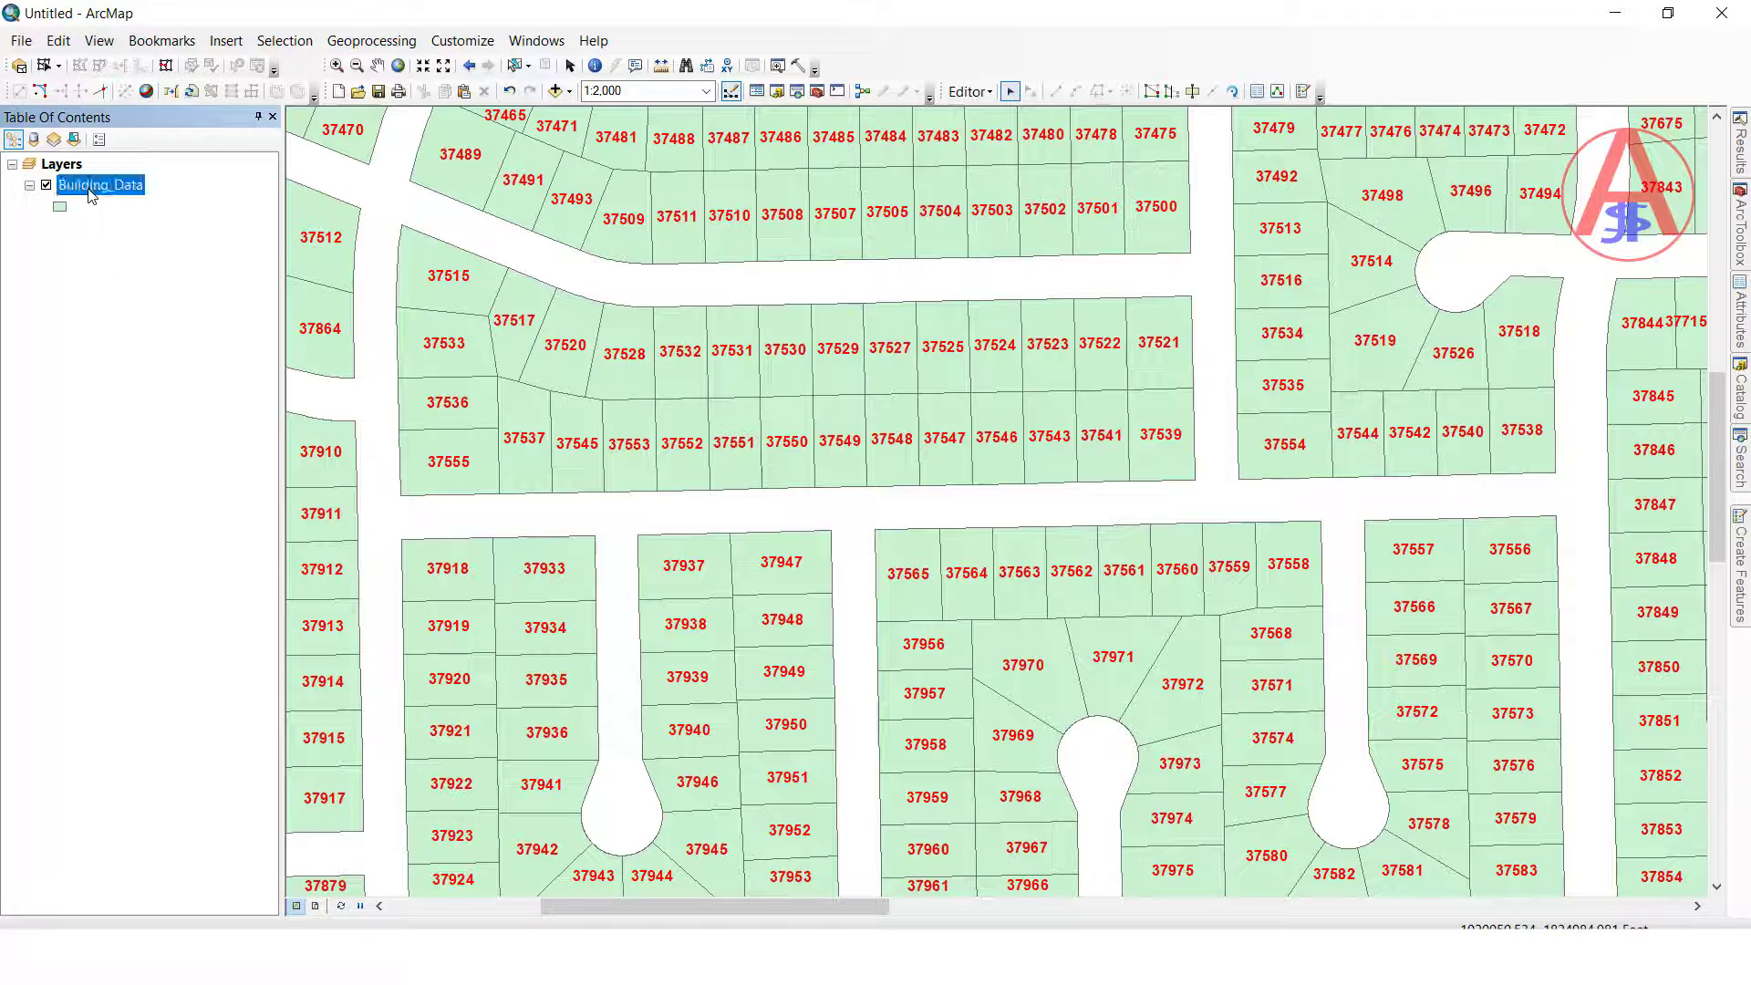
- Convert the Building_Data labels to annotation in the database for all features
right_click(91, 191)
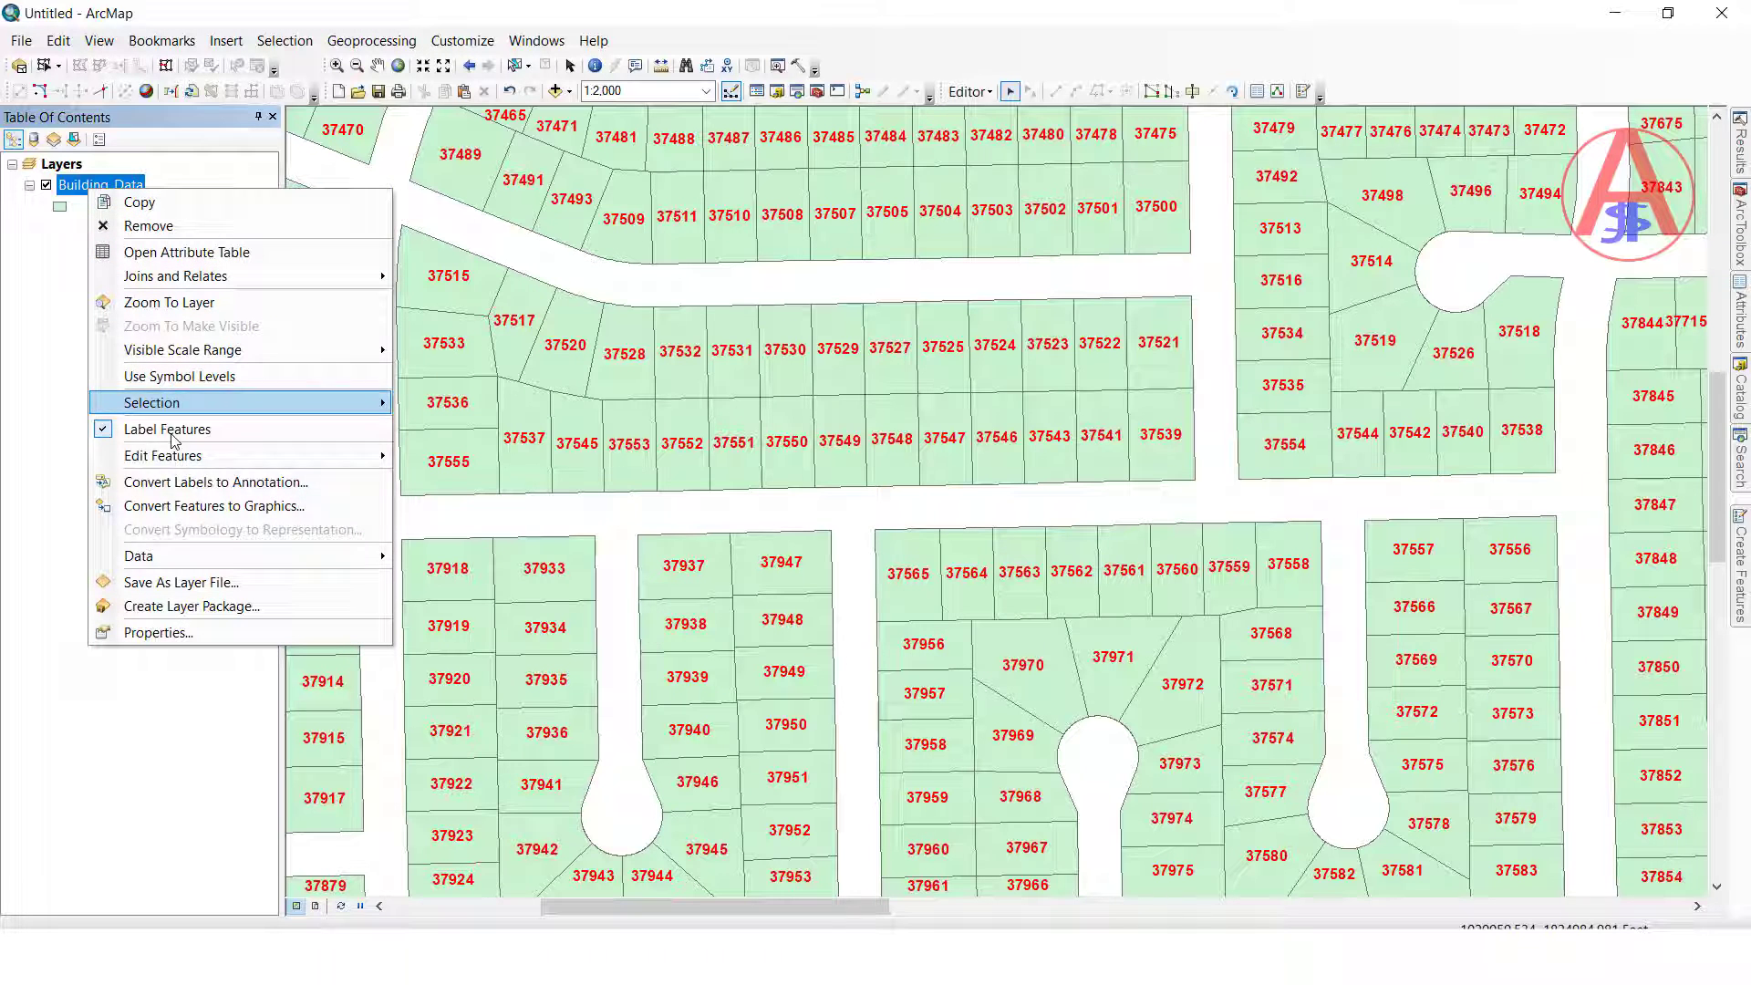
left_click(222, 483)
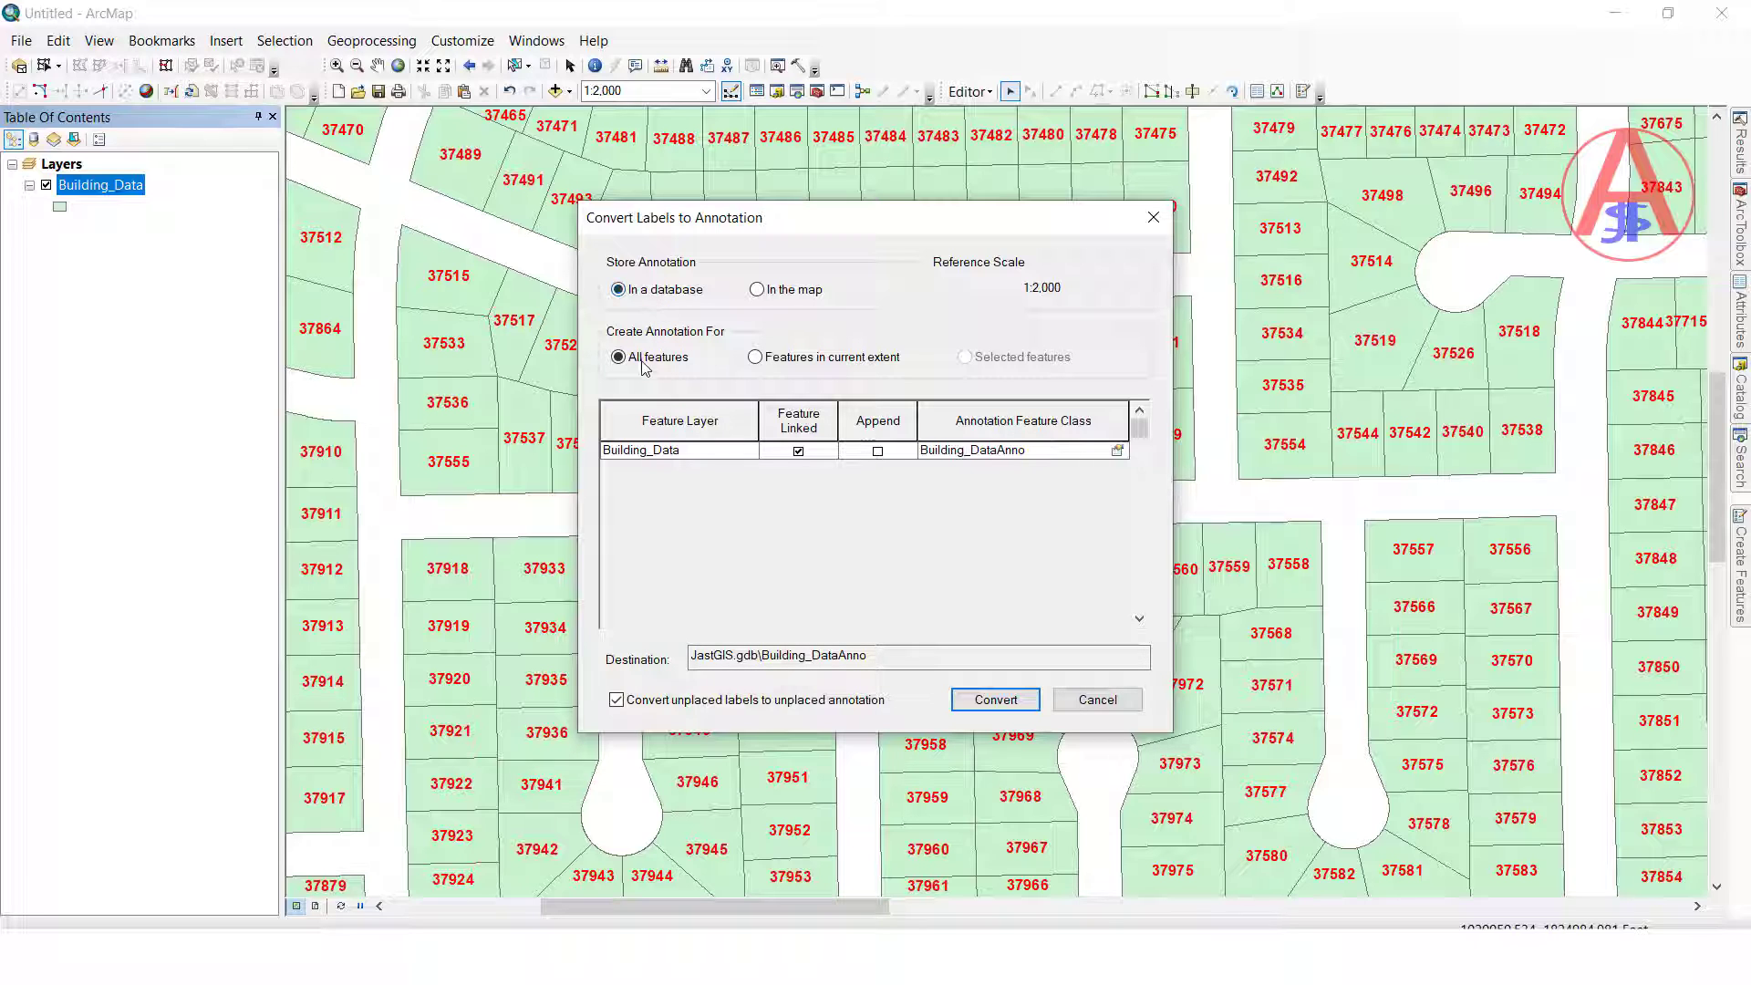
left_click(994, 699)
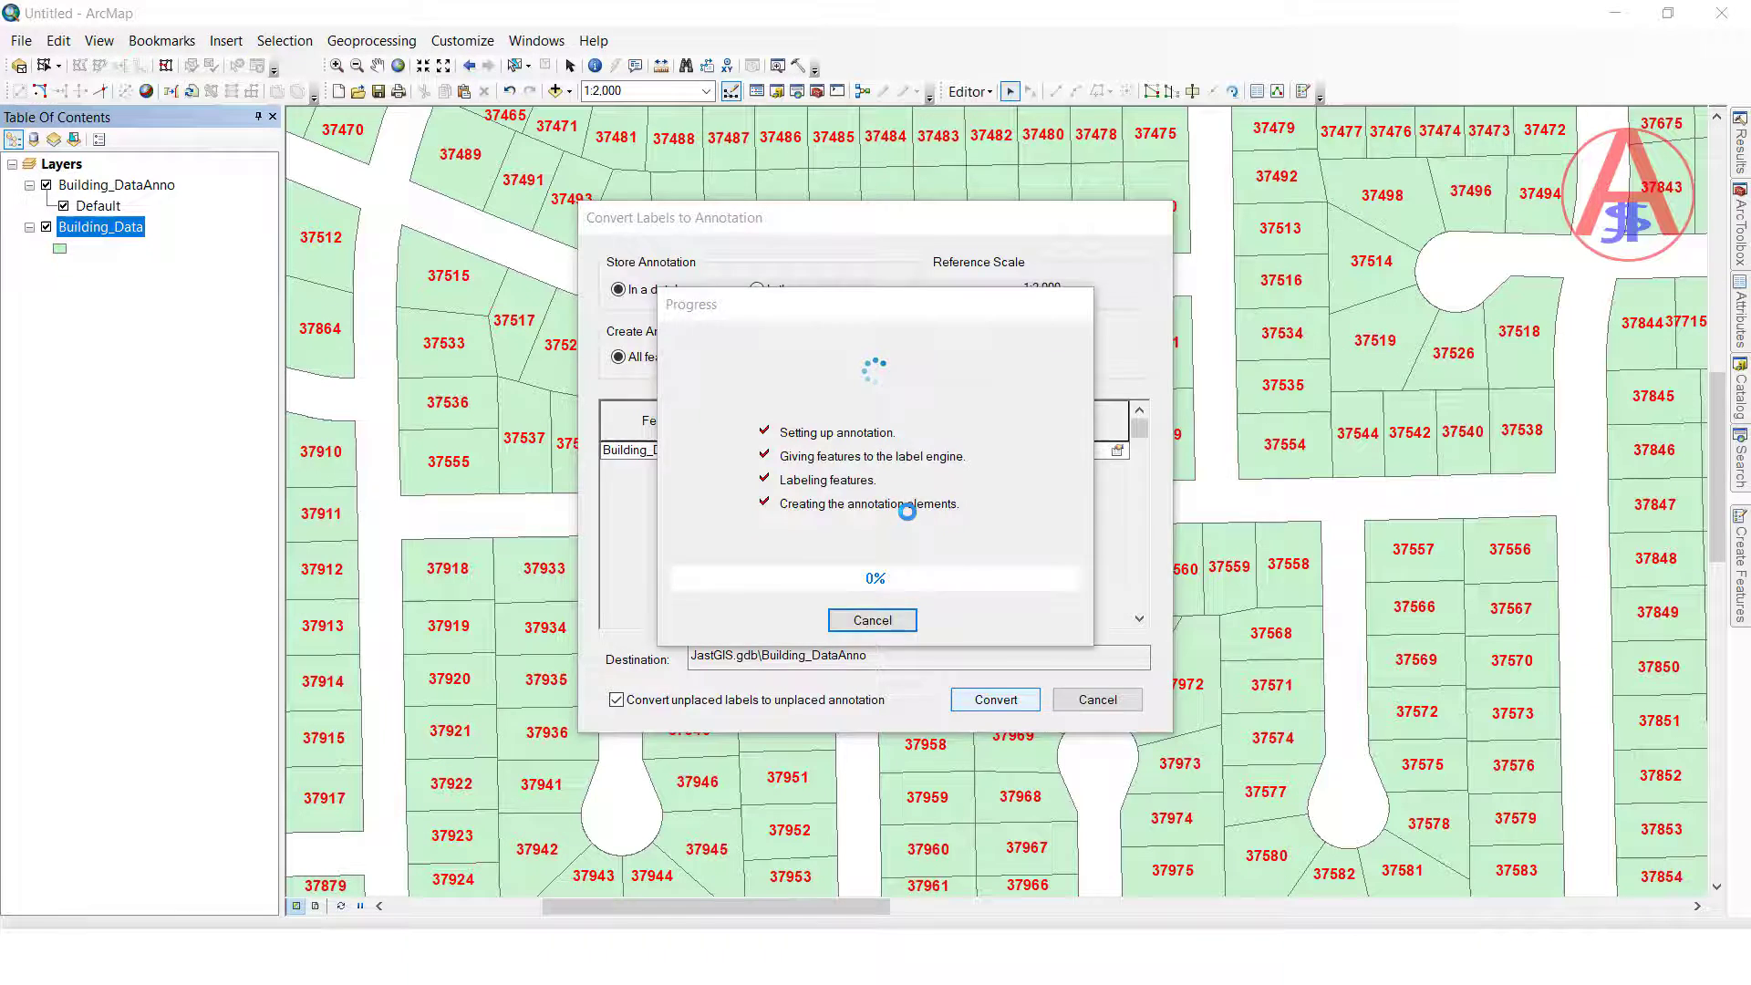
- Toggle Building_Data and Building_DataAnno visibility to check the annotation over the parcels
left_click(75, 248)
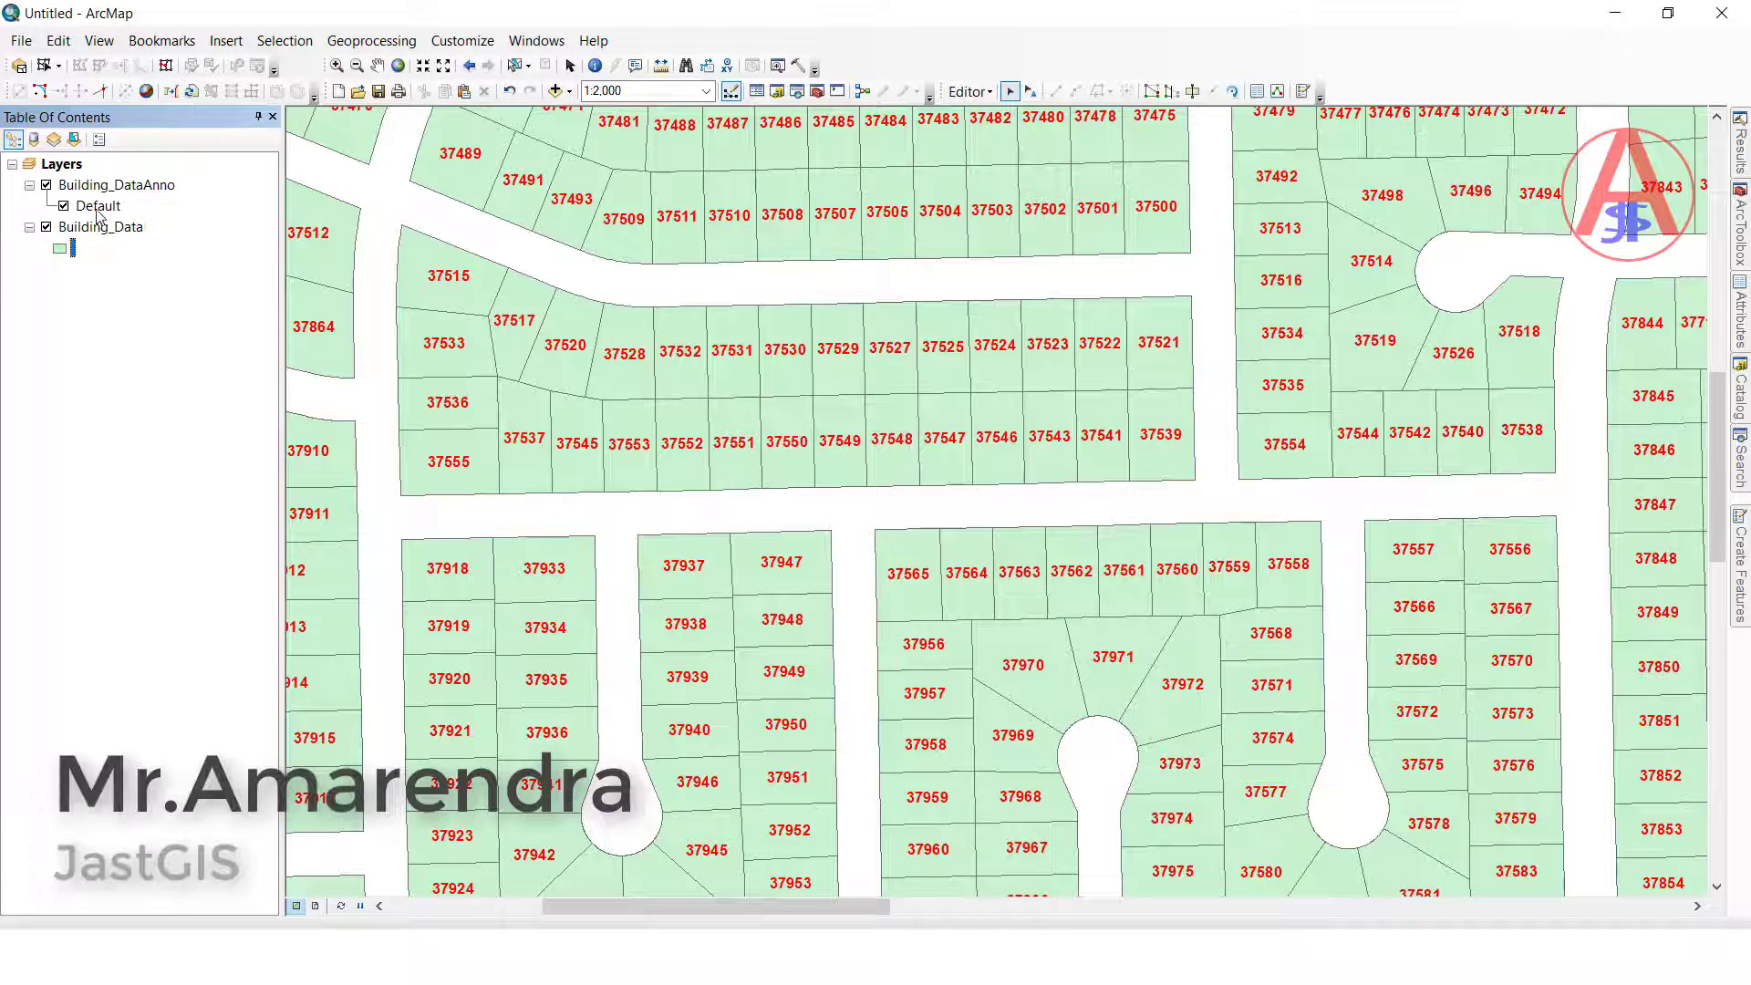
left_click(46, 226)
left_click(47, 187)
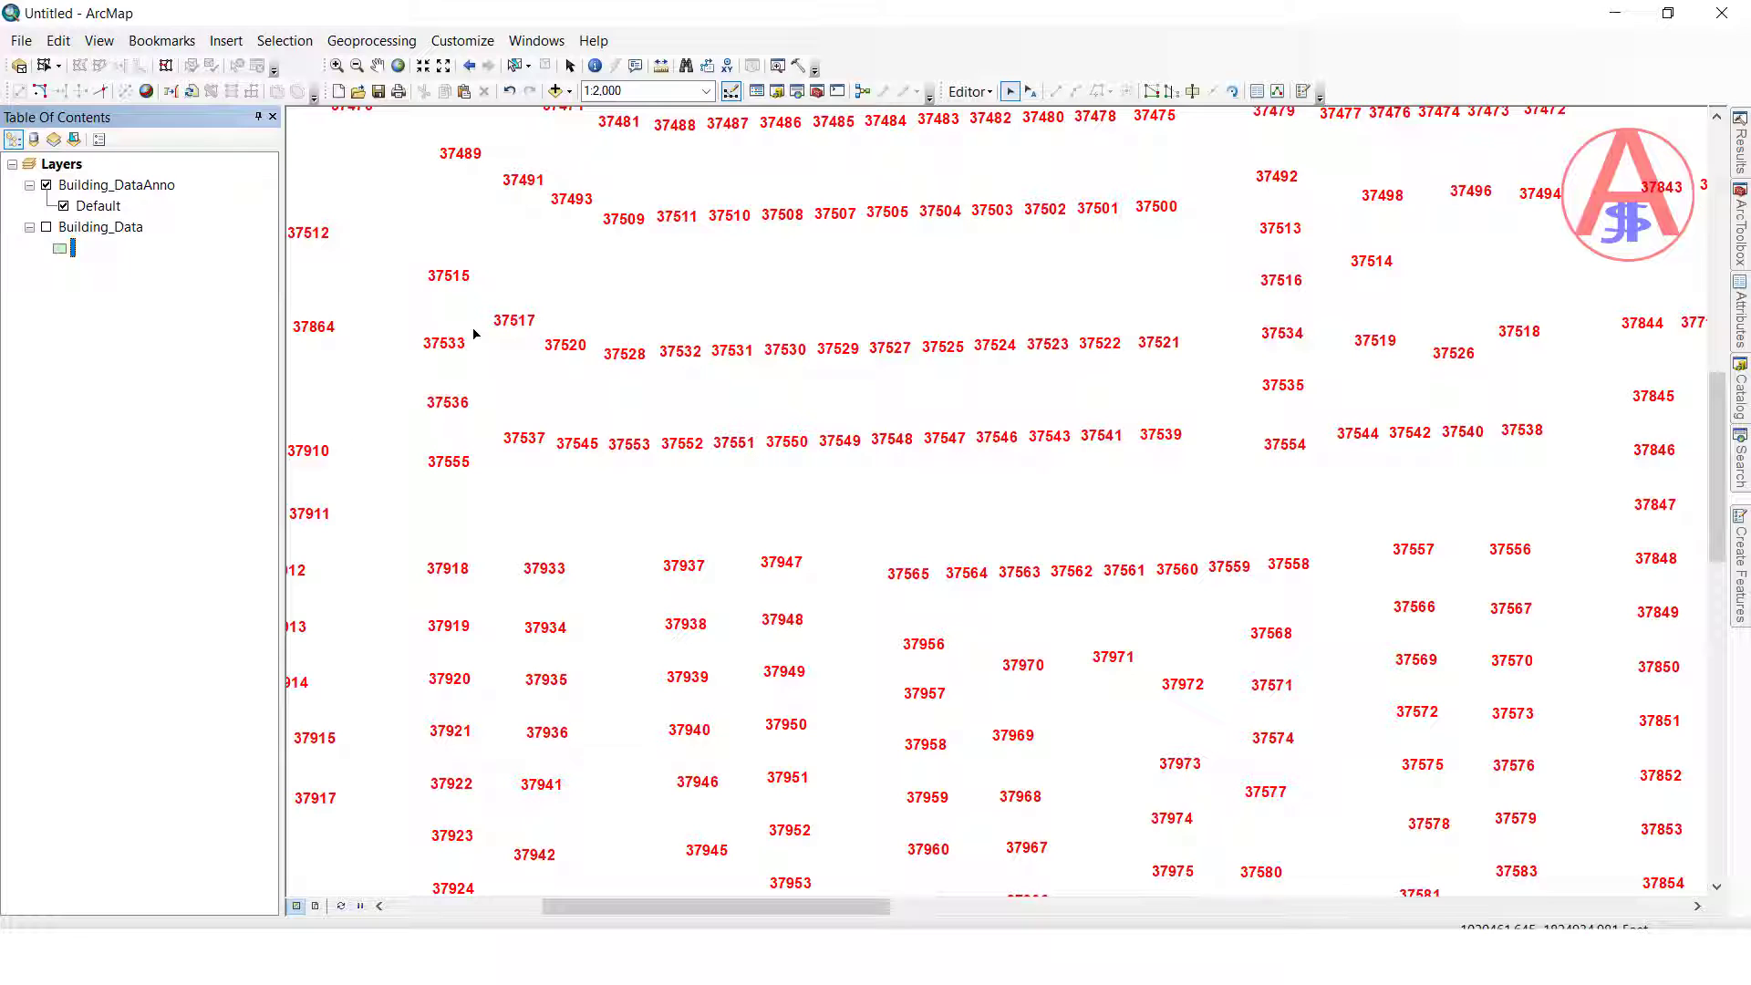
left_click(46, 226)
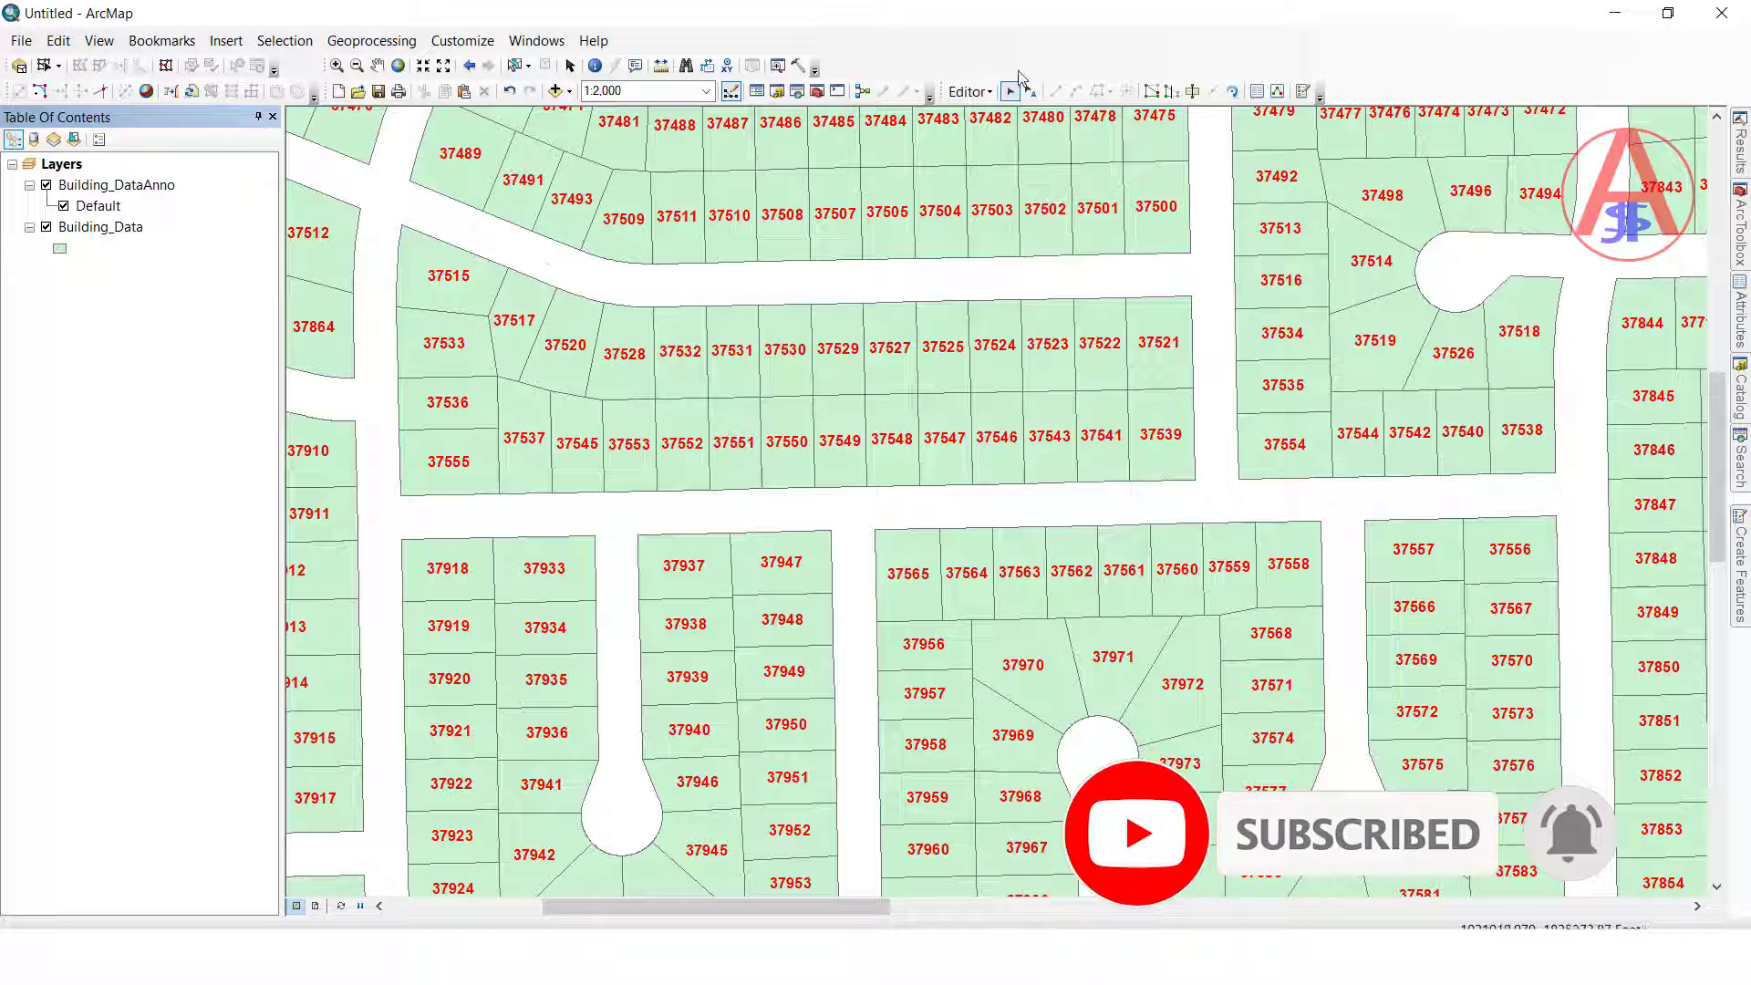
- Find the Export To CAD tool by searching 'to cad' and launch it
left_click(816, 92)
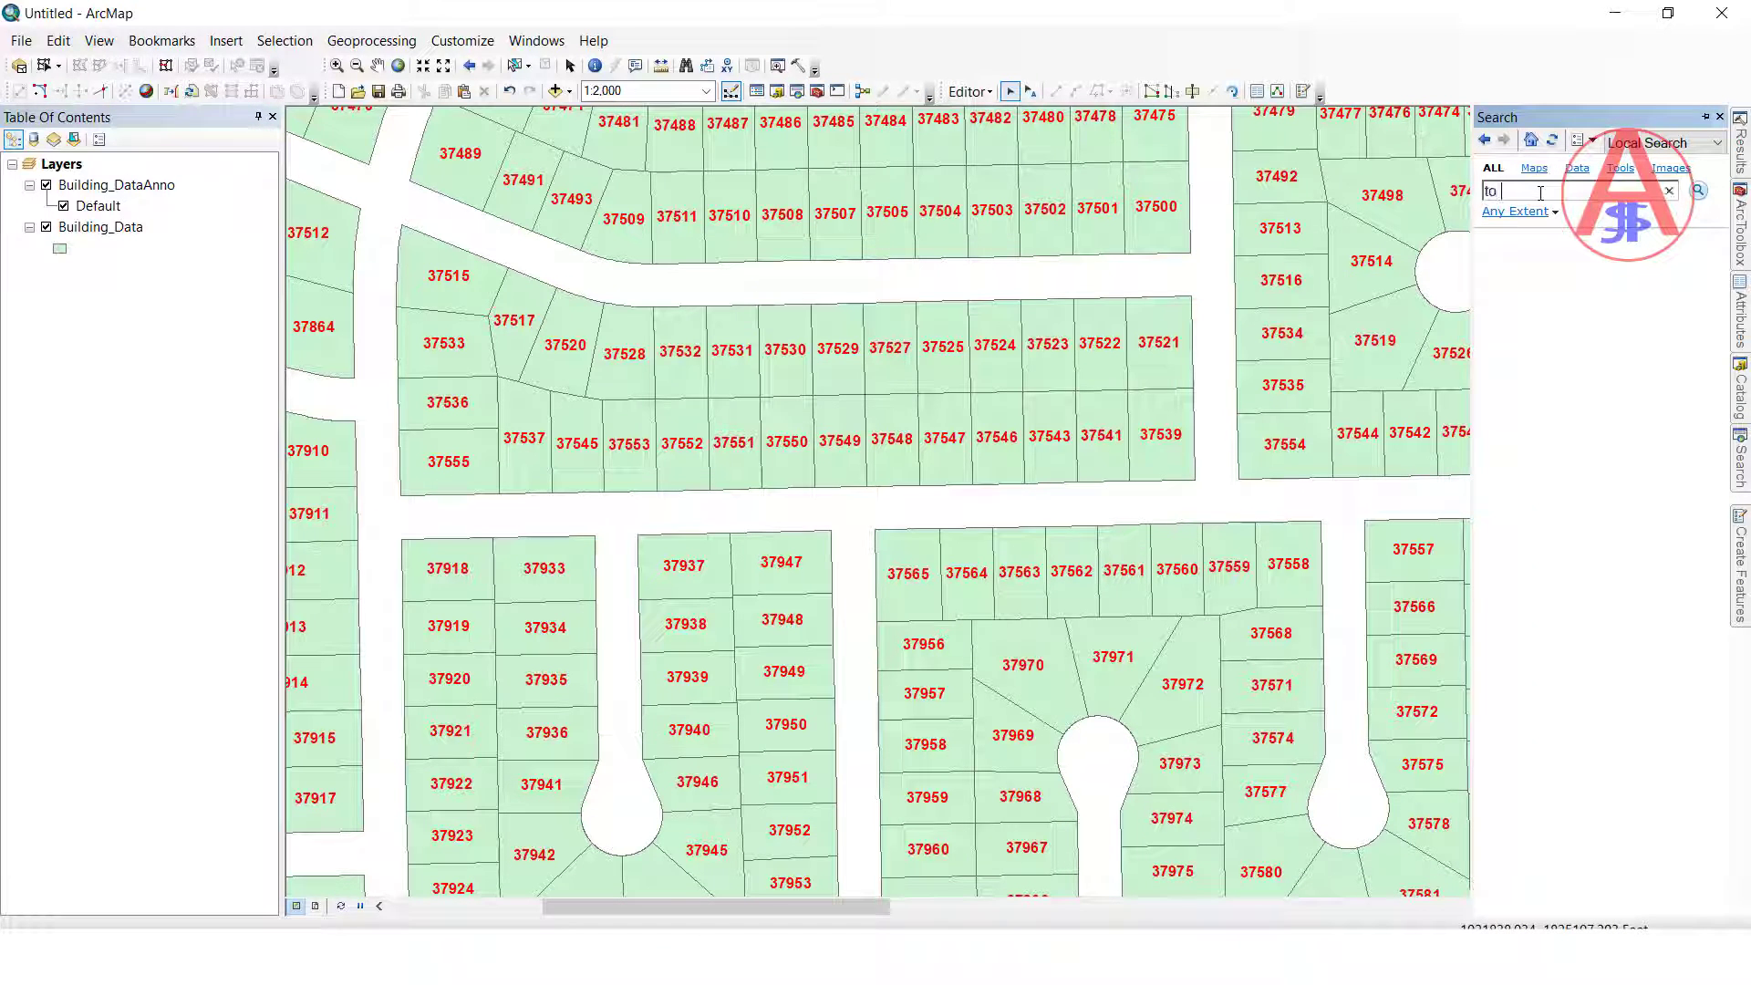
key("Return")
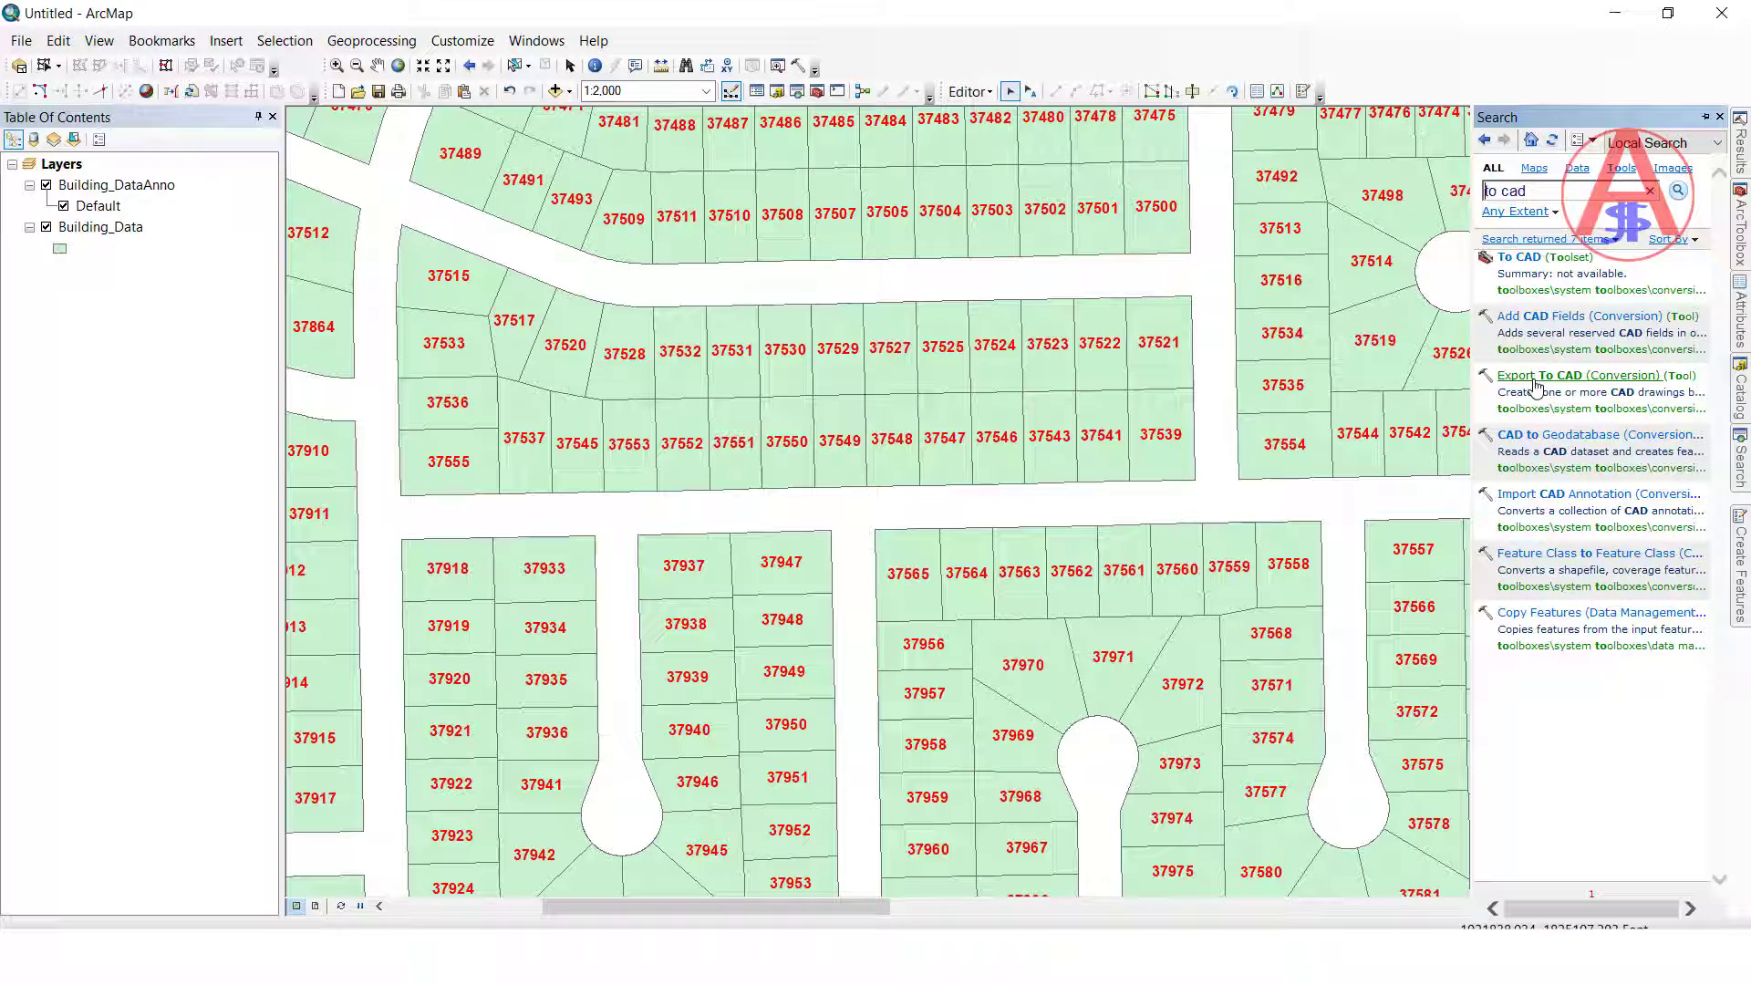
left_click_drag(1535, 383, 825, 366)
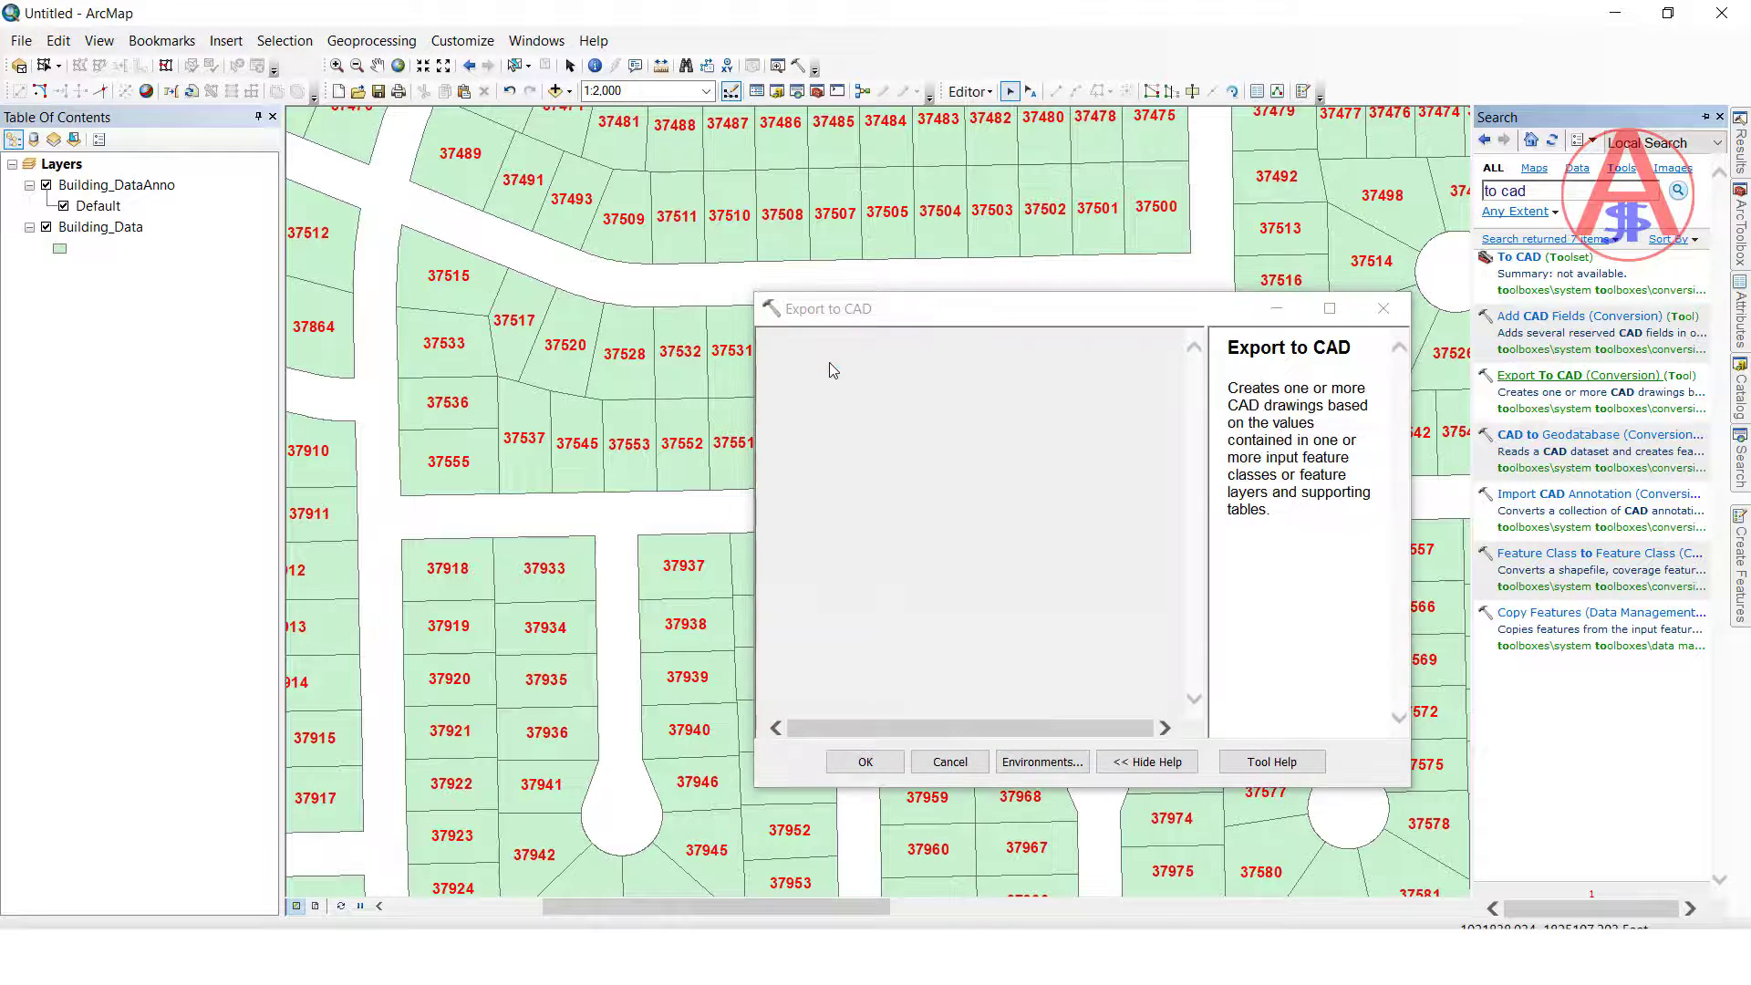
- Add Building_Data and Building_DataAnno as the export's input features
left_click(96, 228)
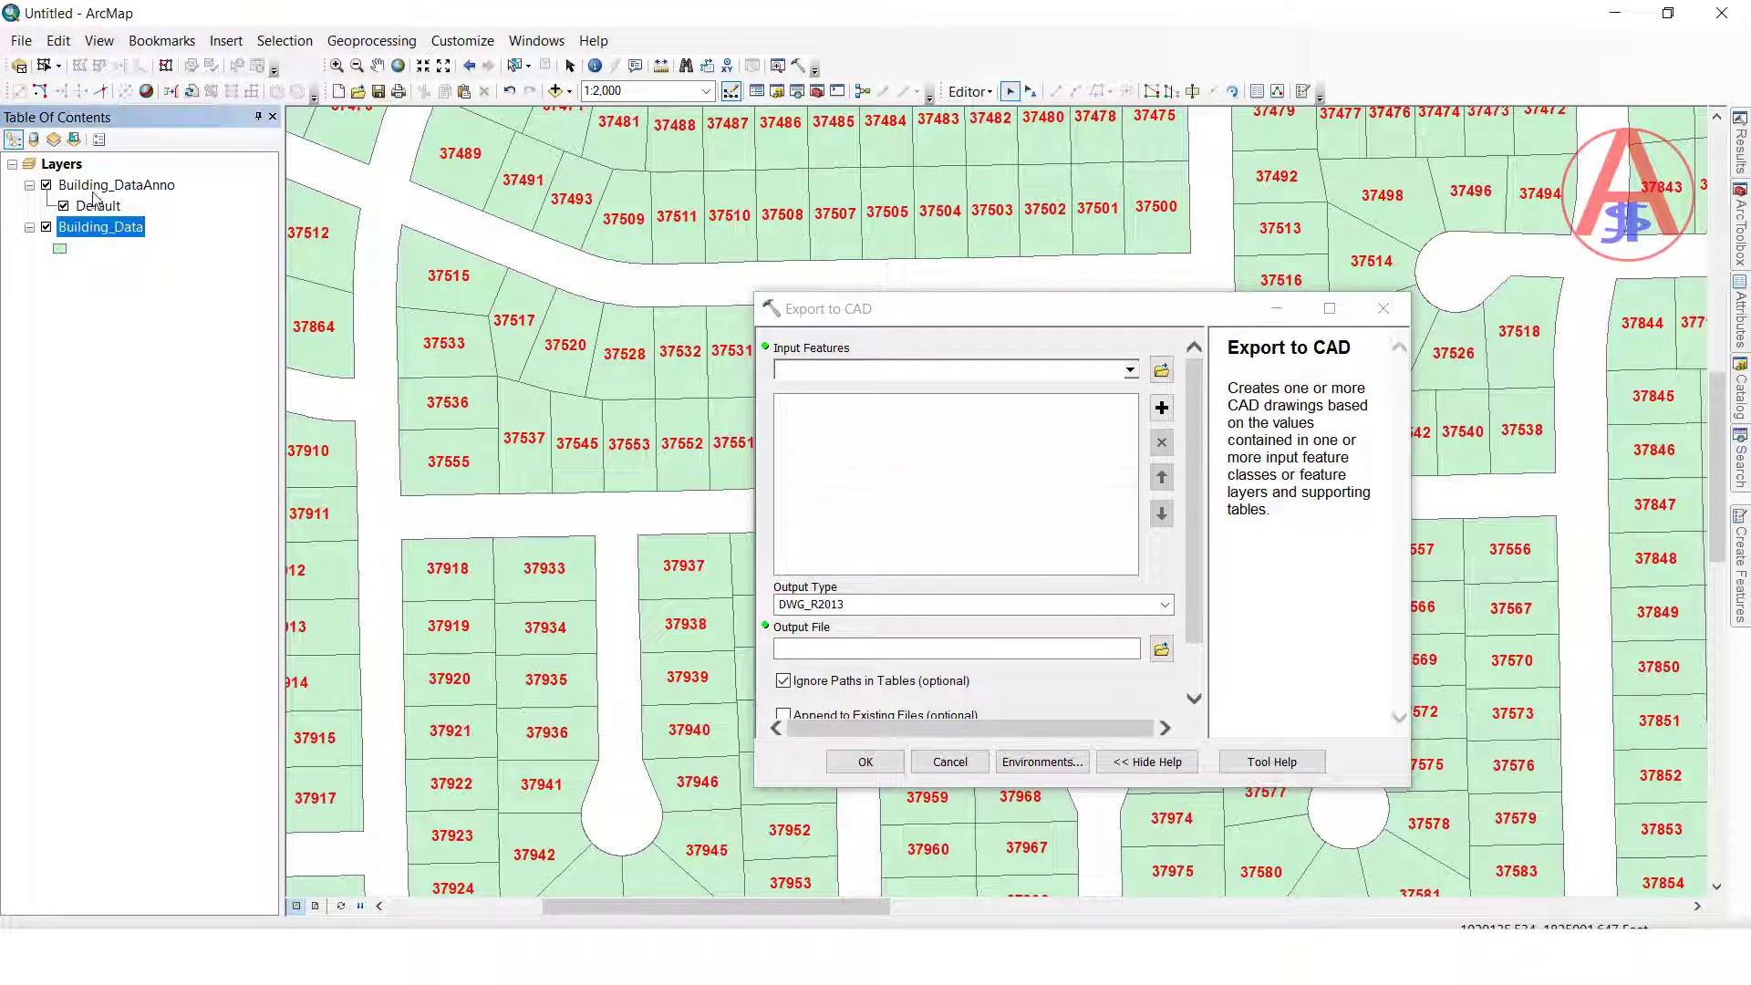
left_click(96, 189, "ctrl")
left_click_drag(96, 189, 996, 458)
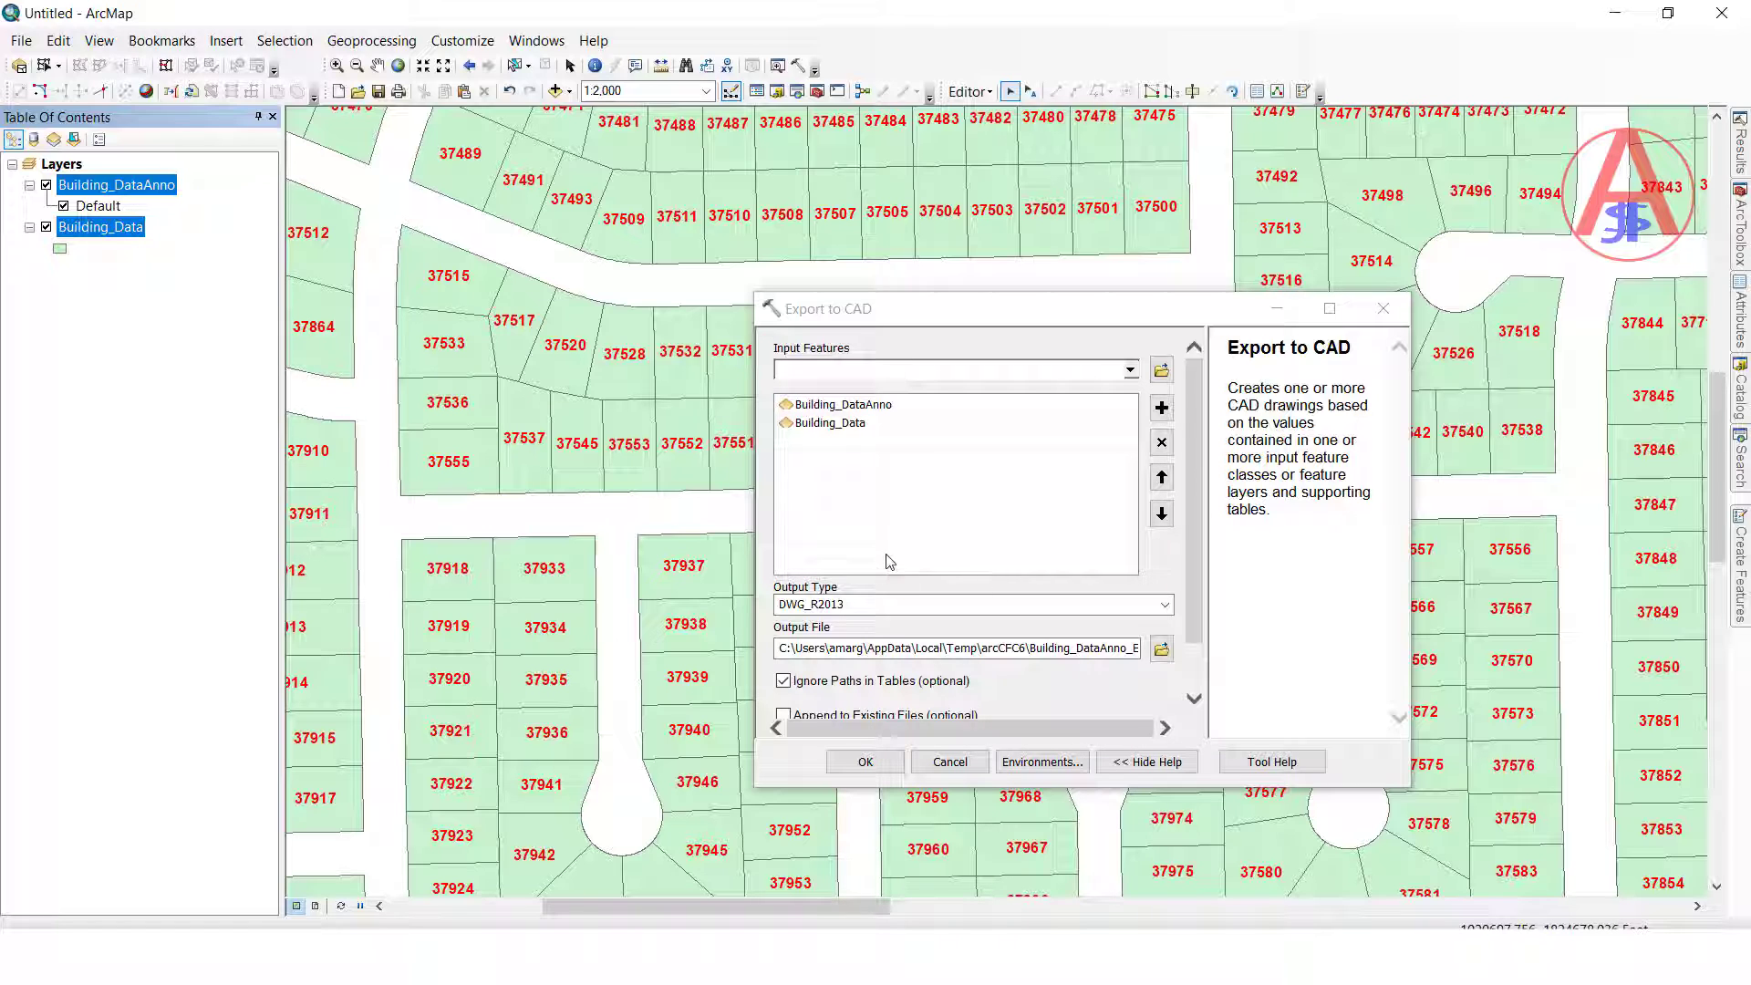
- Set the output drawing to D:\Temp\Anno.DWG and run the export
left_click(1162, 648)
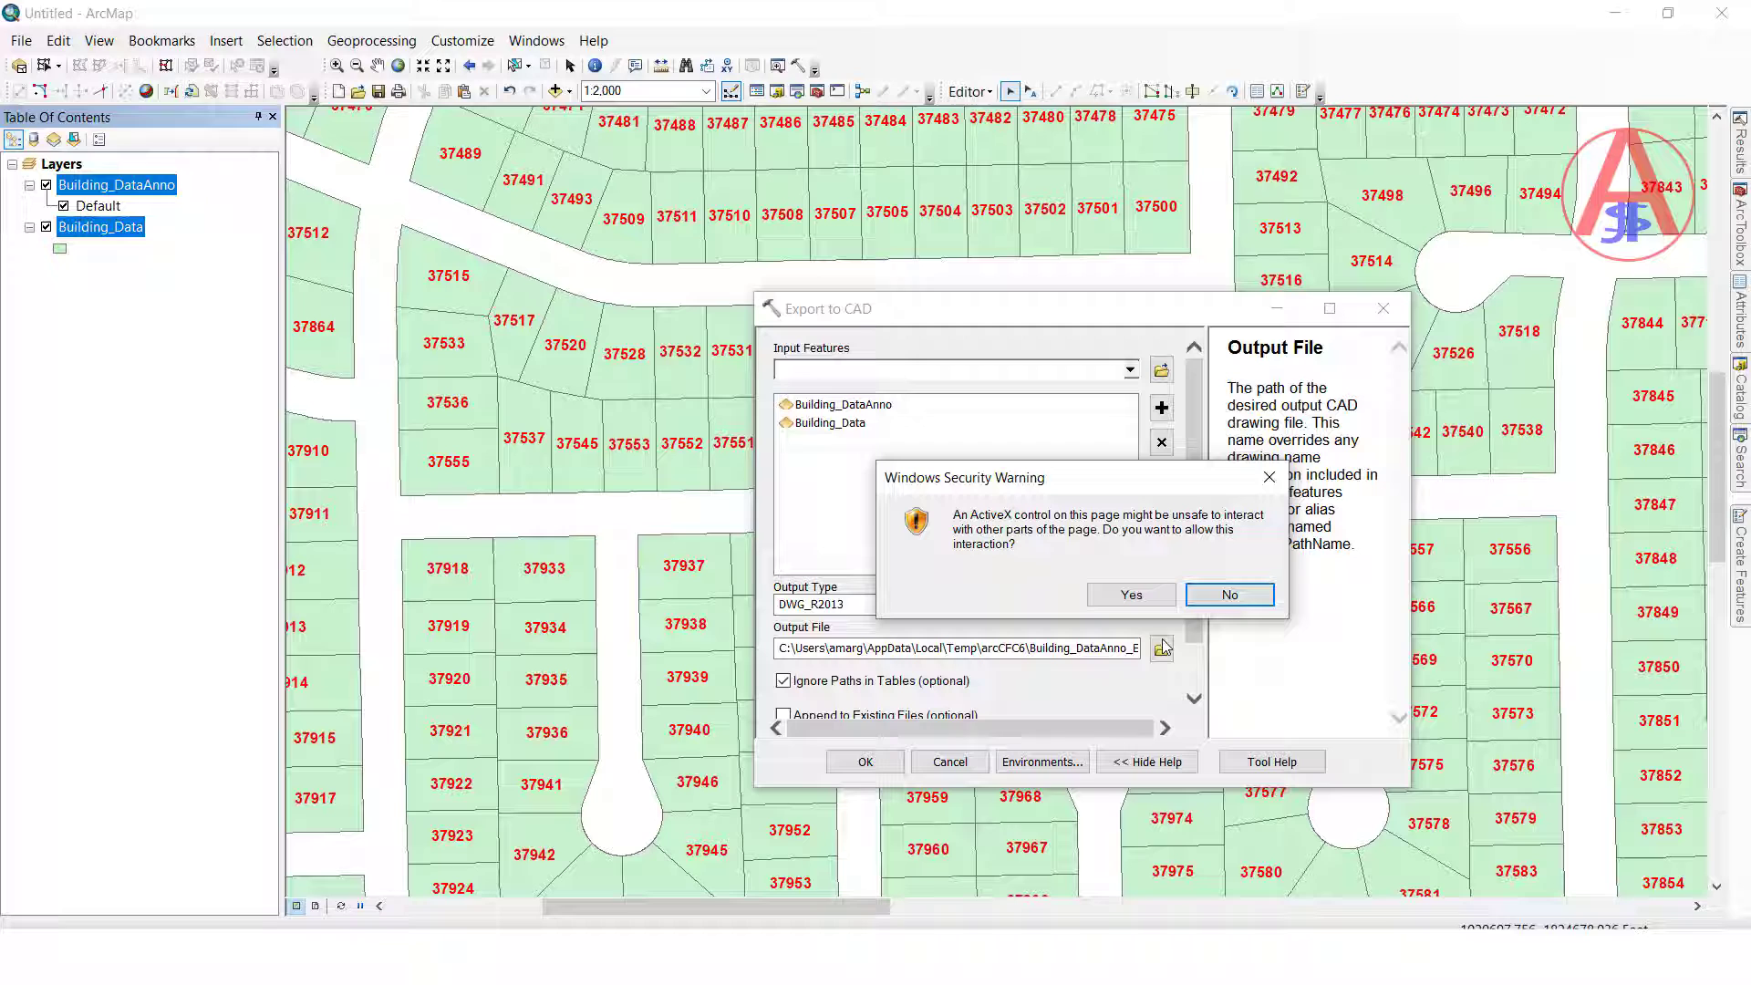
left_click(1229, 594)
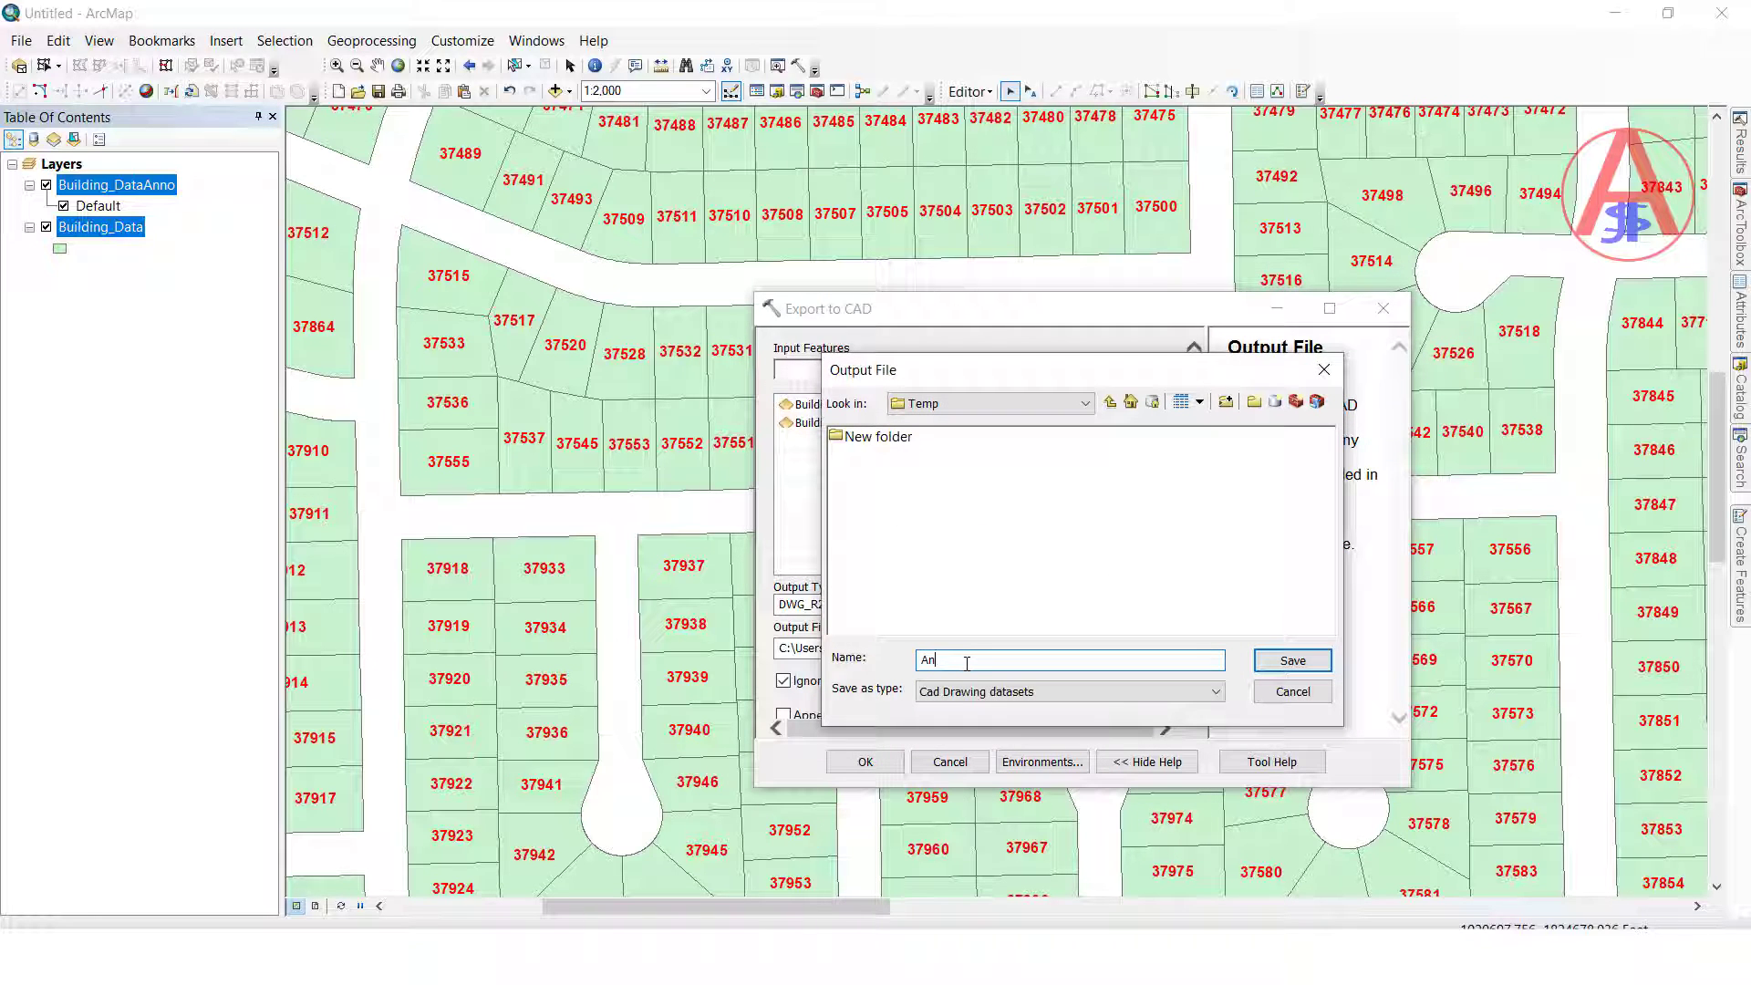
type("Anno")
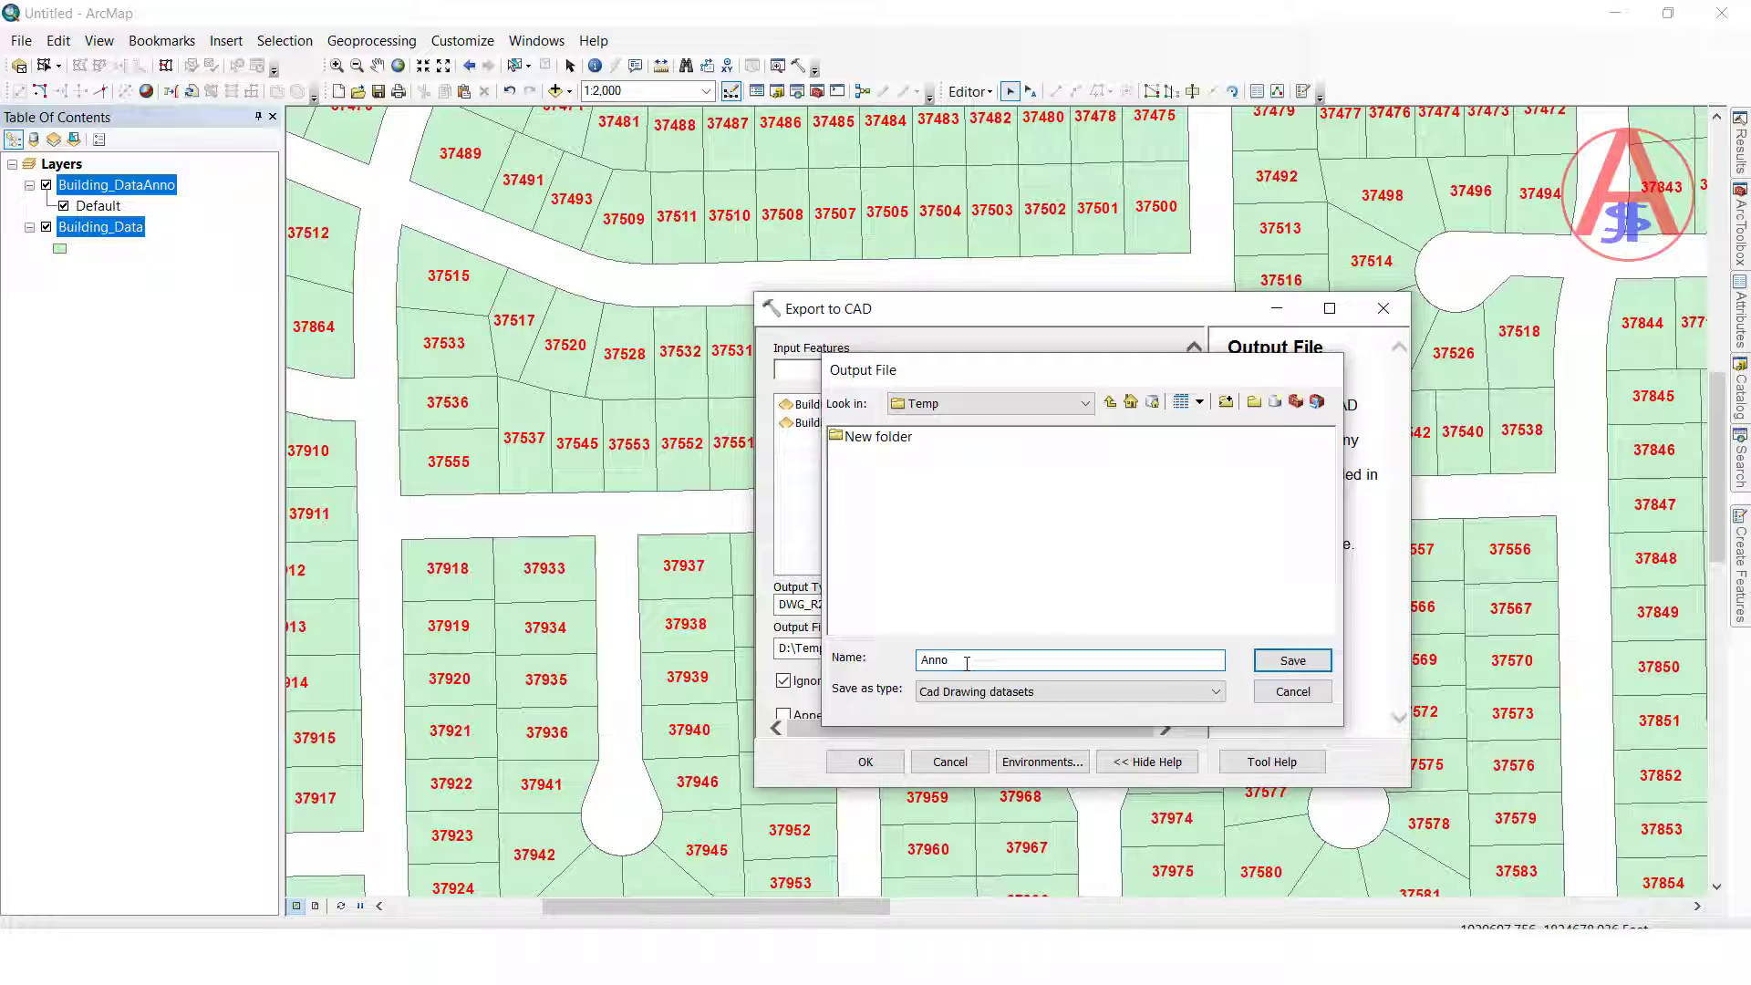
key("Return")
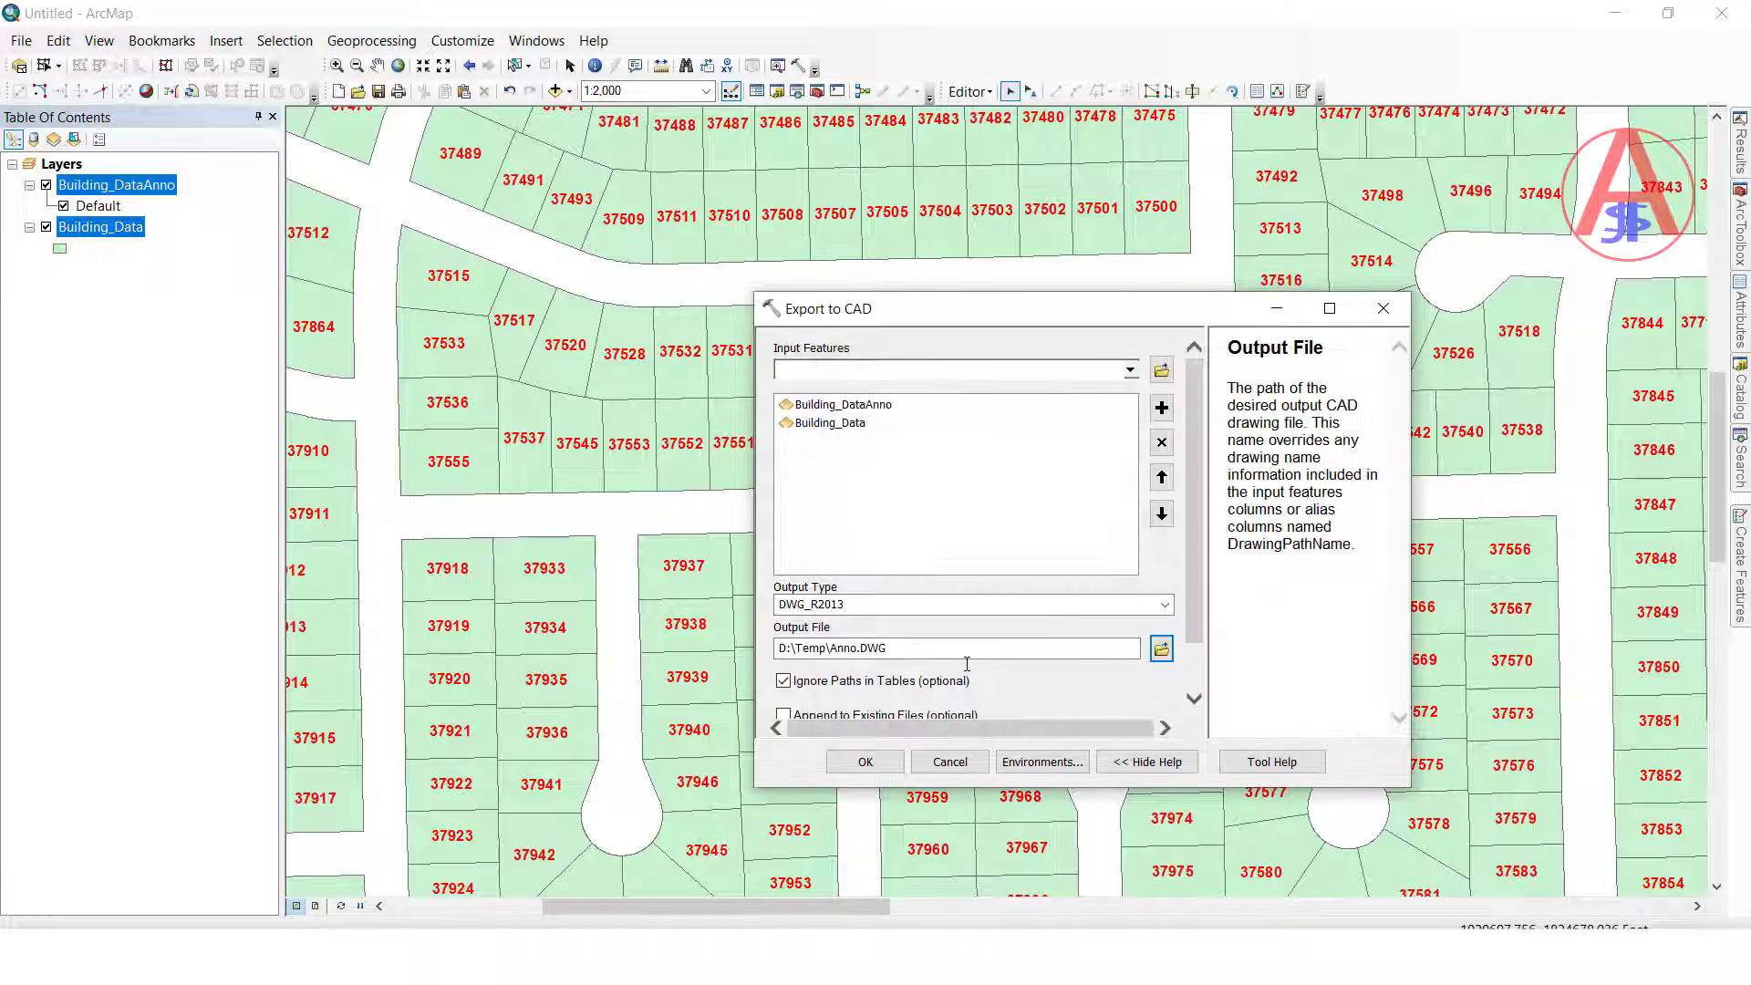
left_click(865, 762)
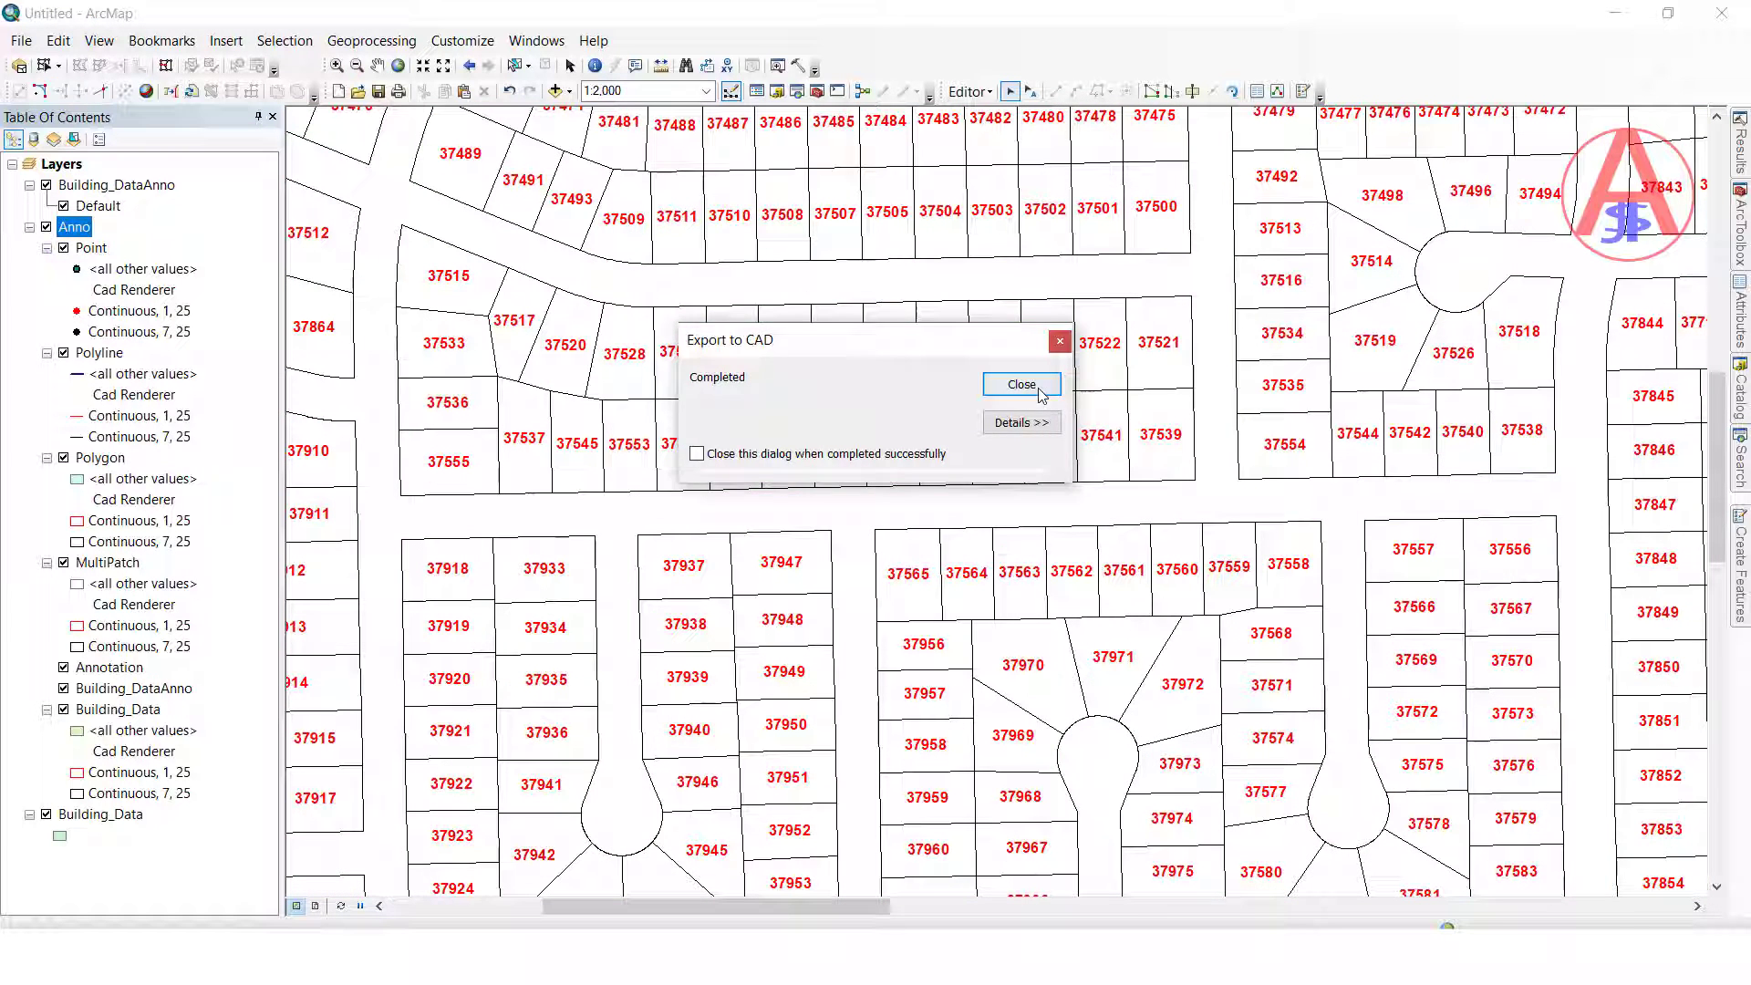
- Close the completion message, collapse the Anno layer, and turn off Building_Data and Building_DataAnno
left_click(1021, 384)
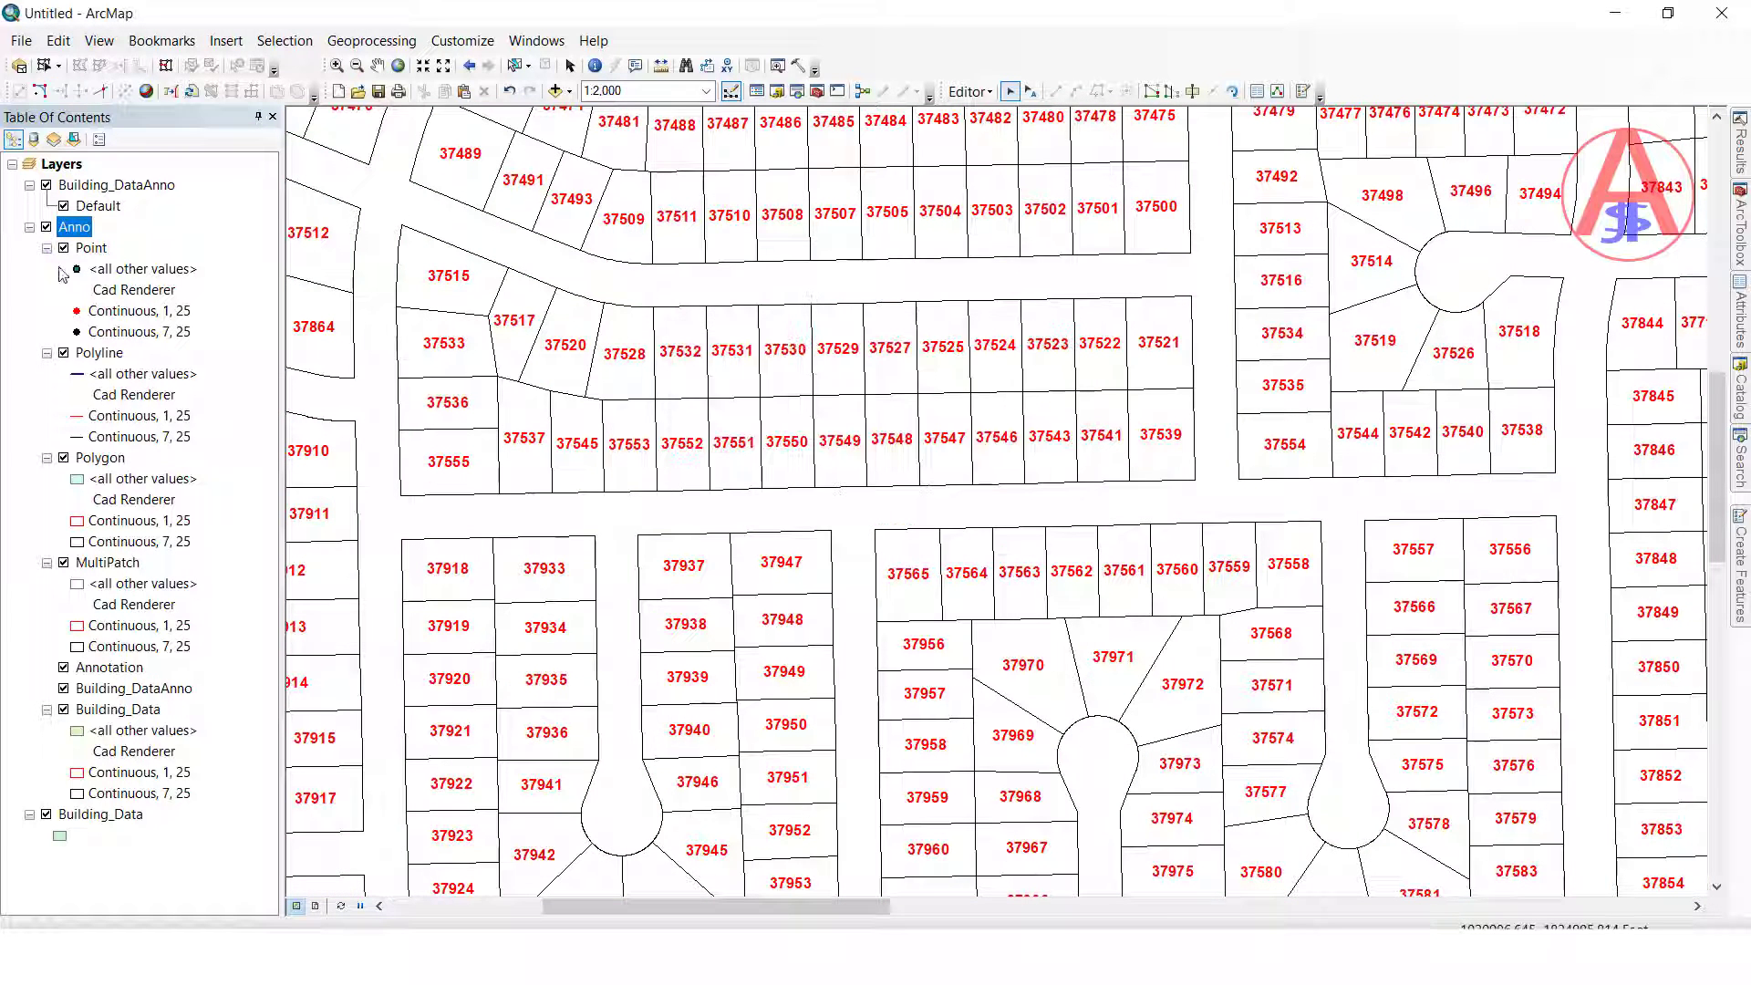
left_click(30, 227, "ctrl")
left_click(46, 227)
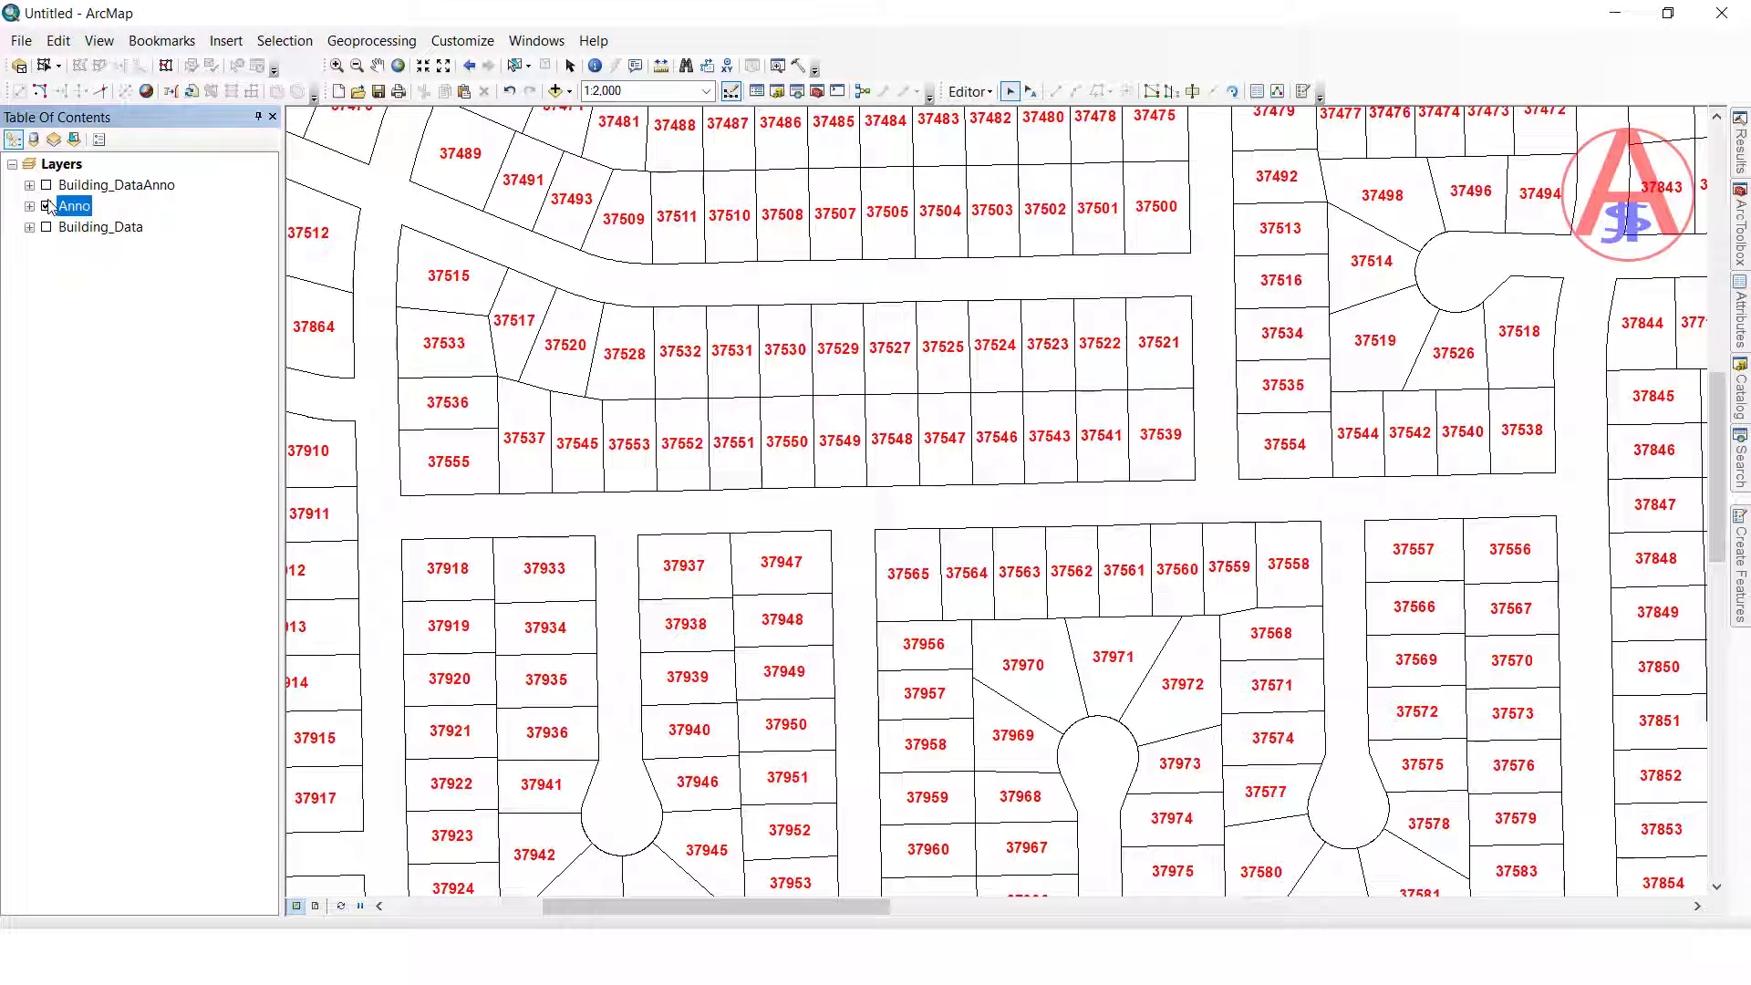
left_click(46, 185)
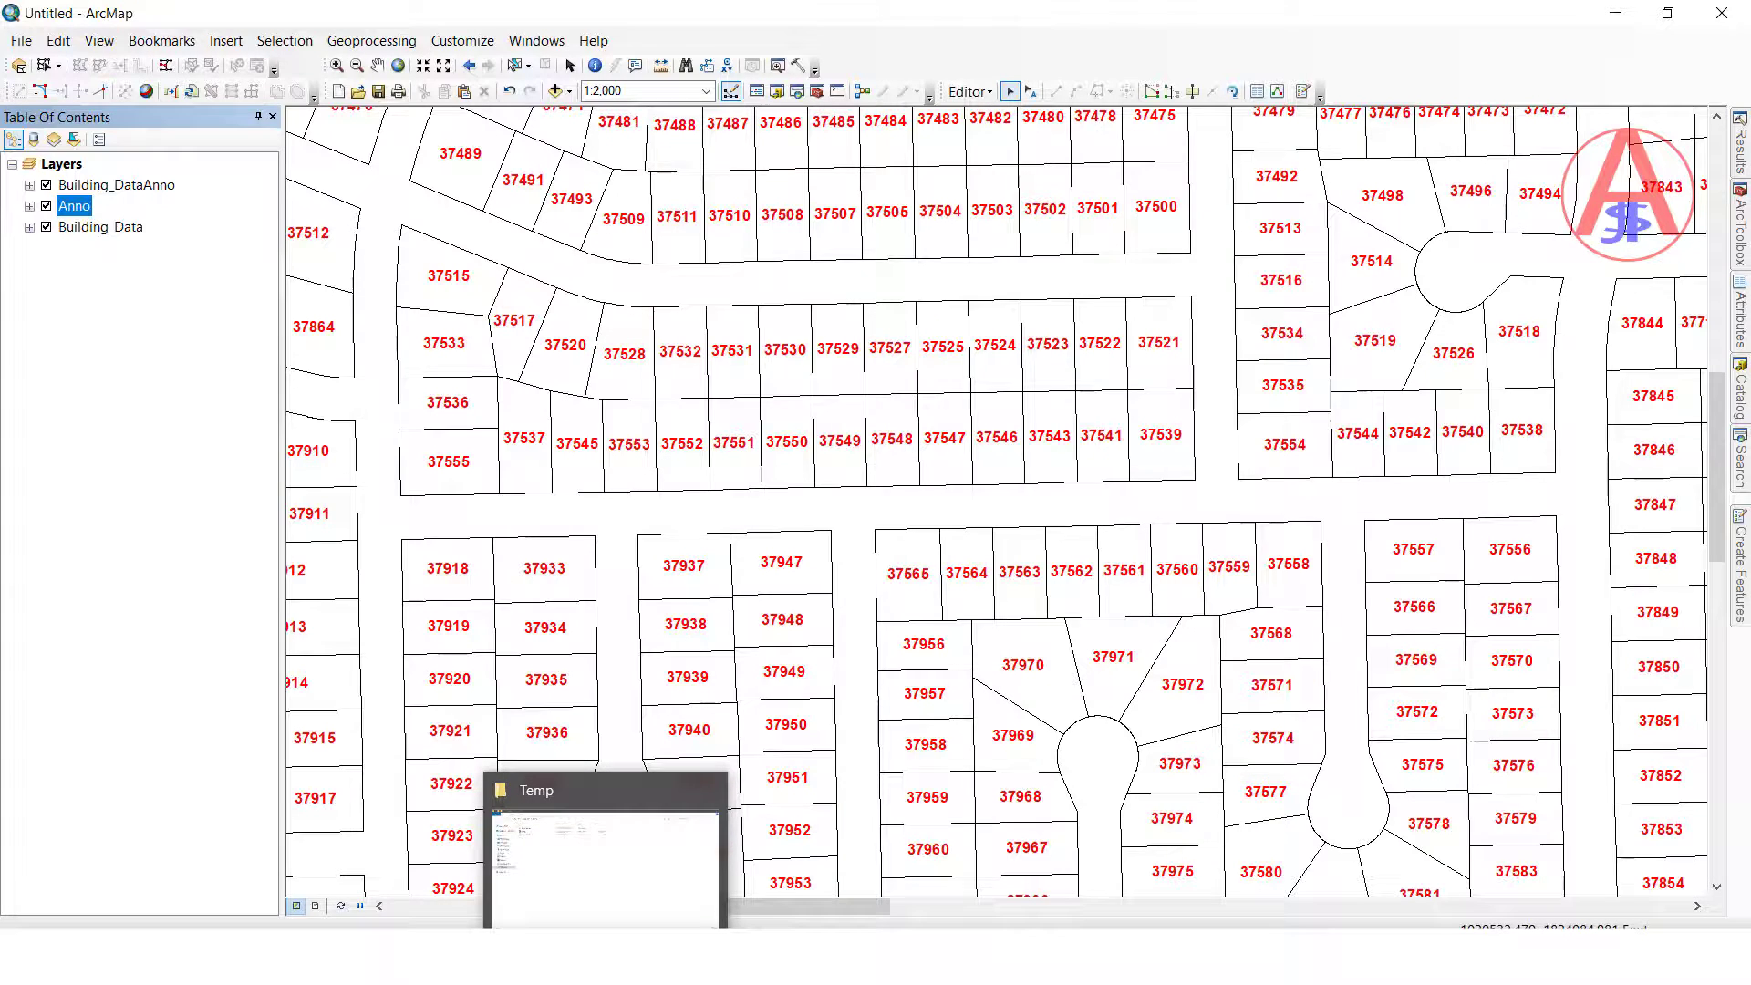
- Open Anno.DWG from the Temp folder in AutoCAD MEP 2018
left_click(605, 962)
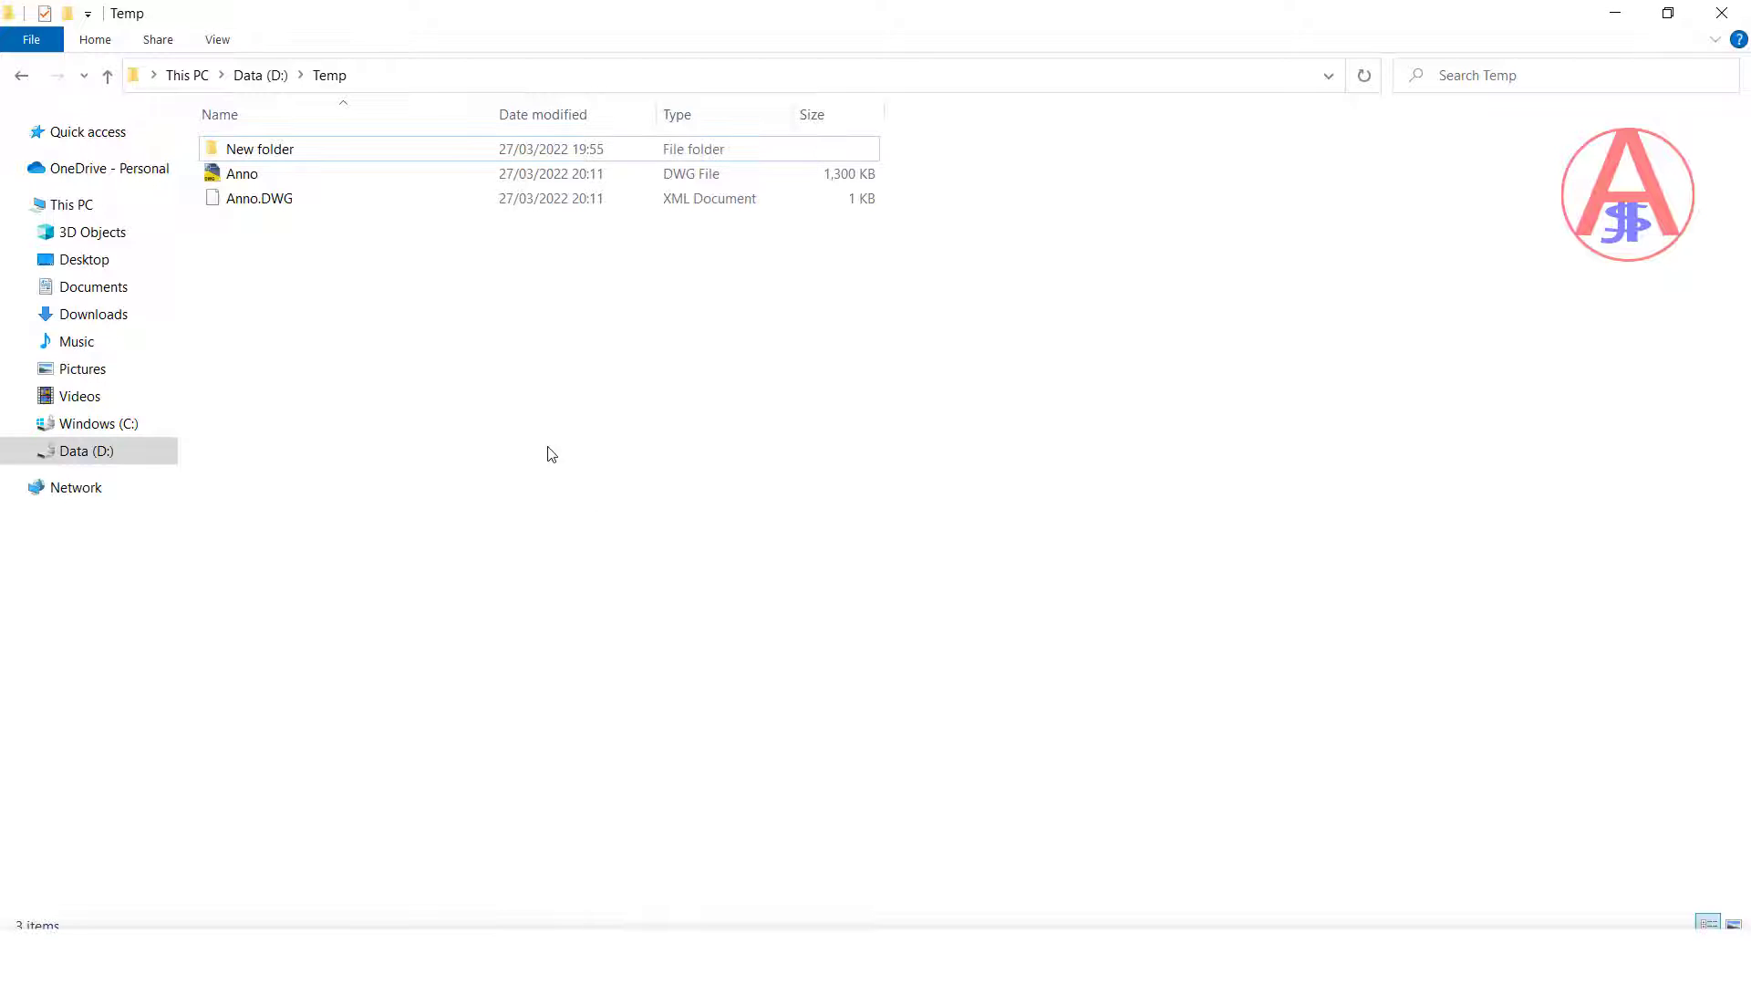
double_click(244, 174)
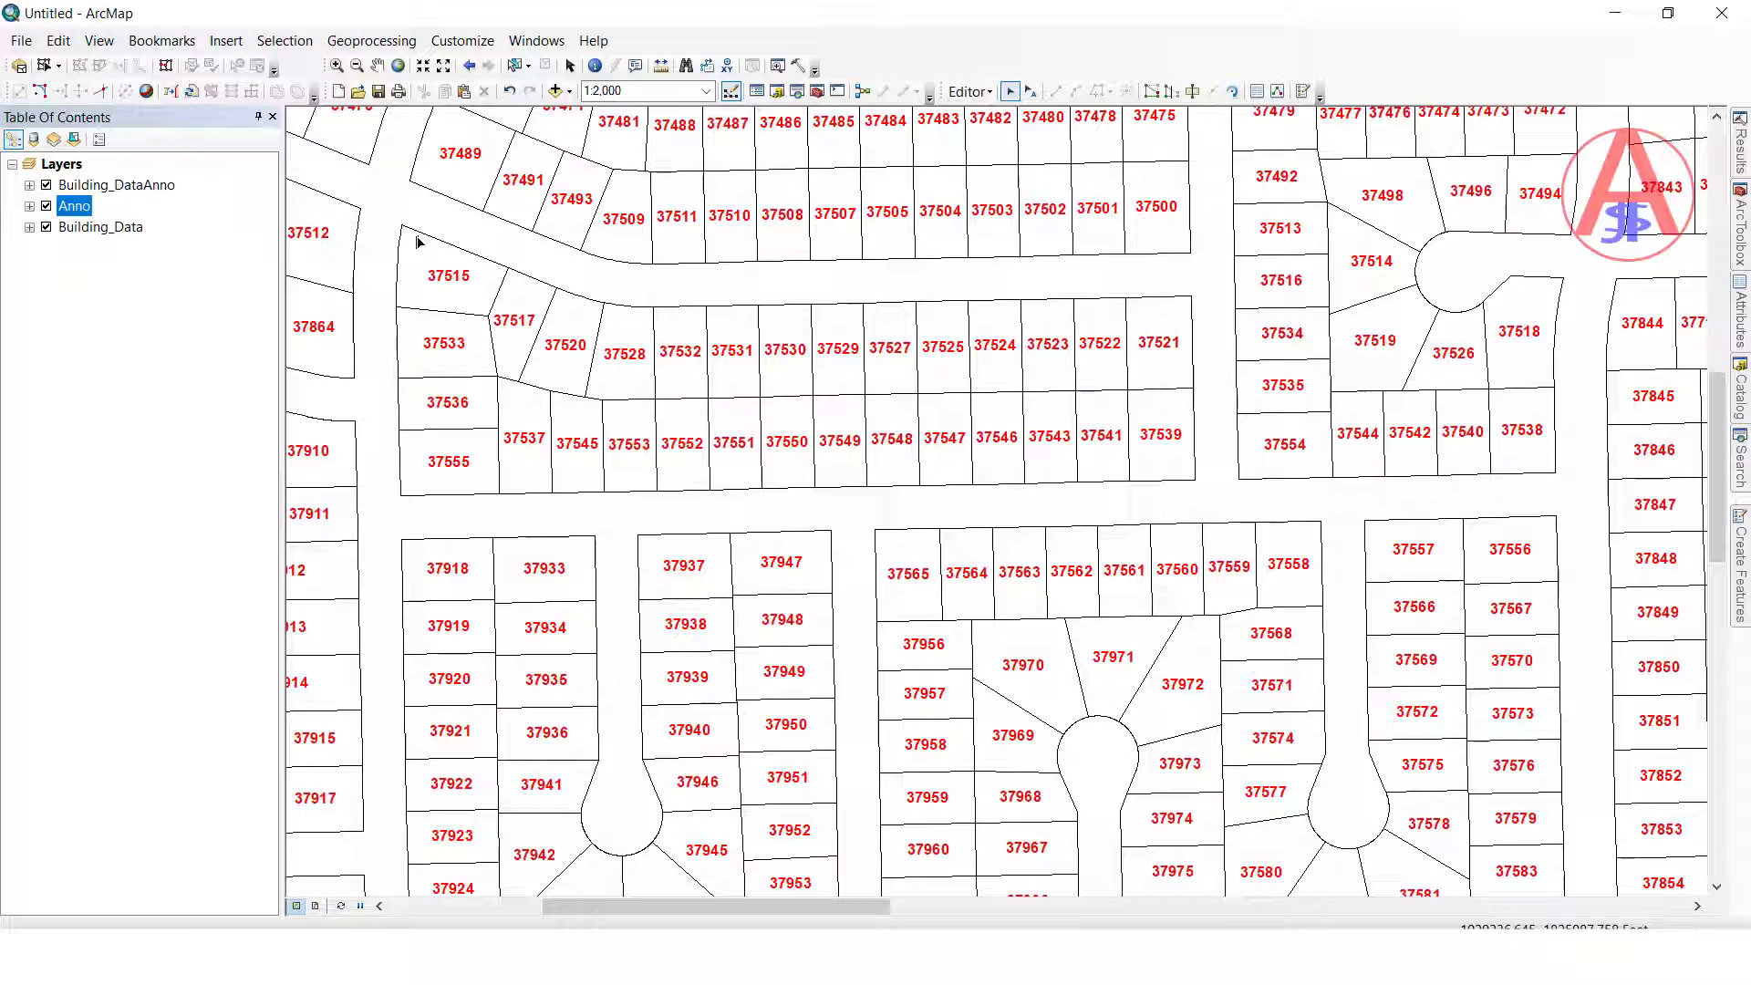
- Select parcel 37515, inspect the Building_DataAnno layer, then clear the parcel selection
left_click(418, 242)
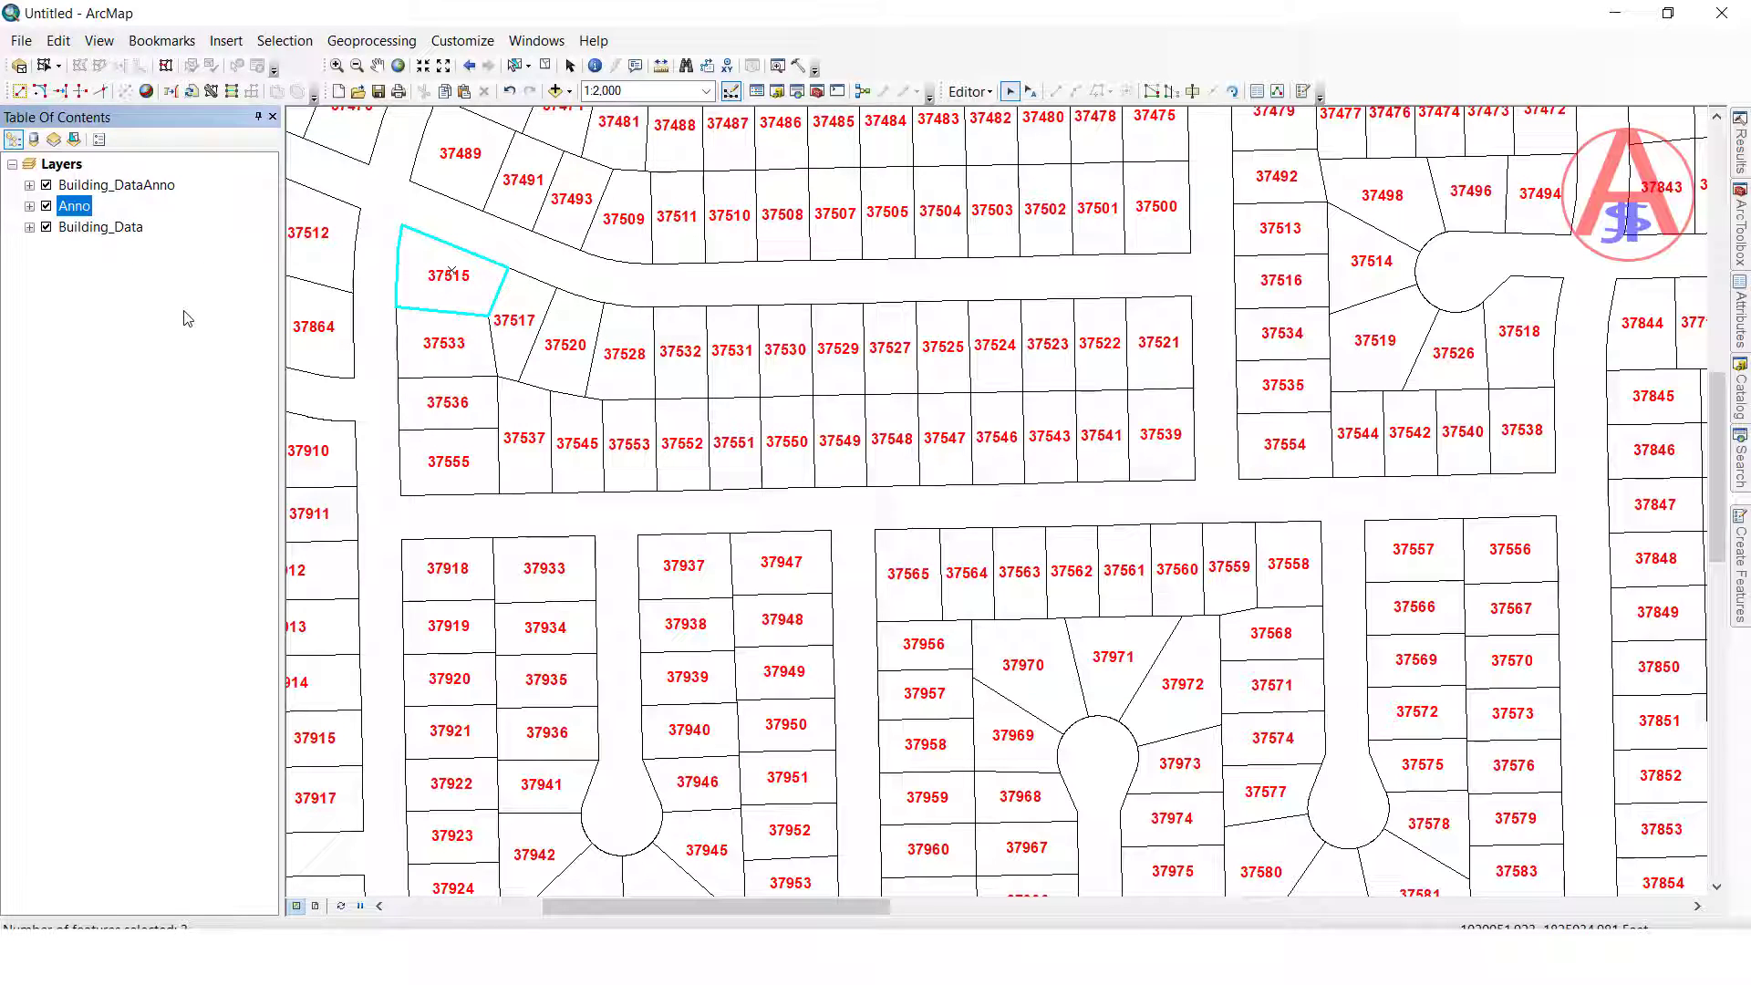
left_click(123, 188)
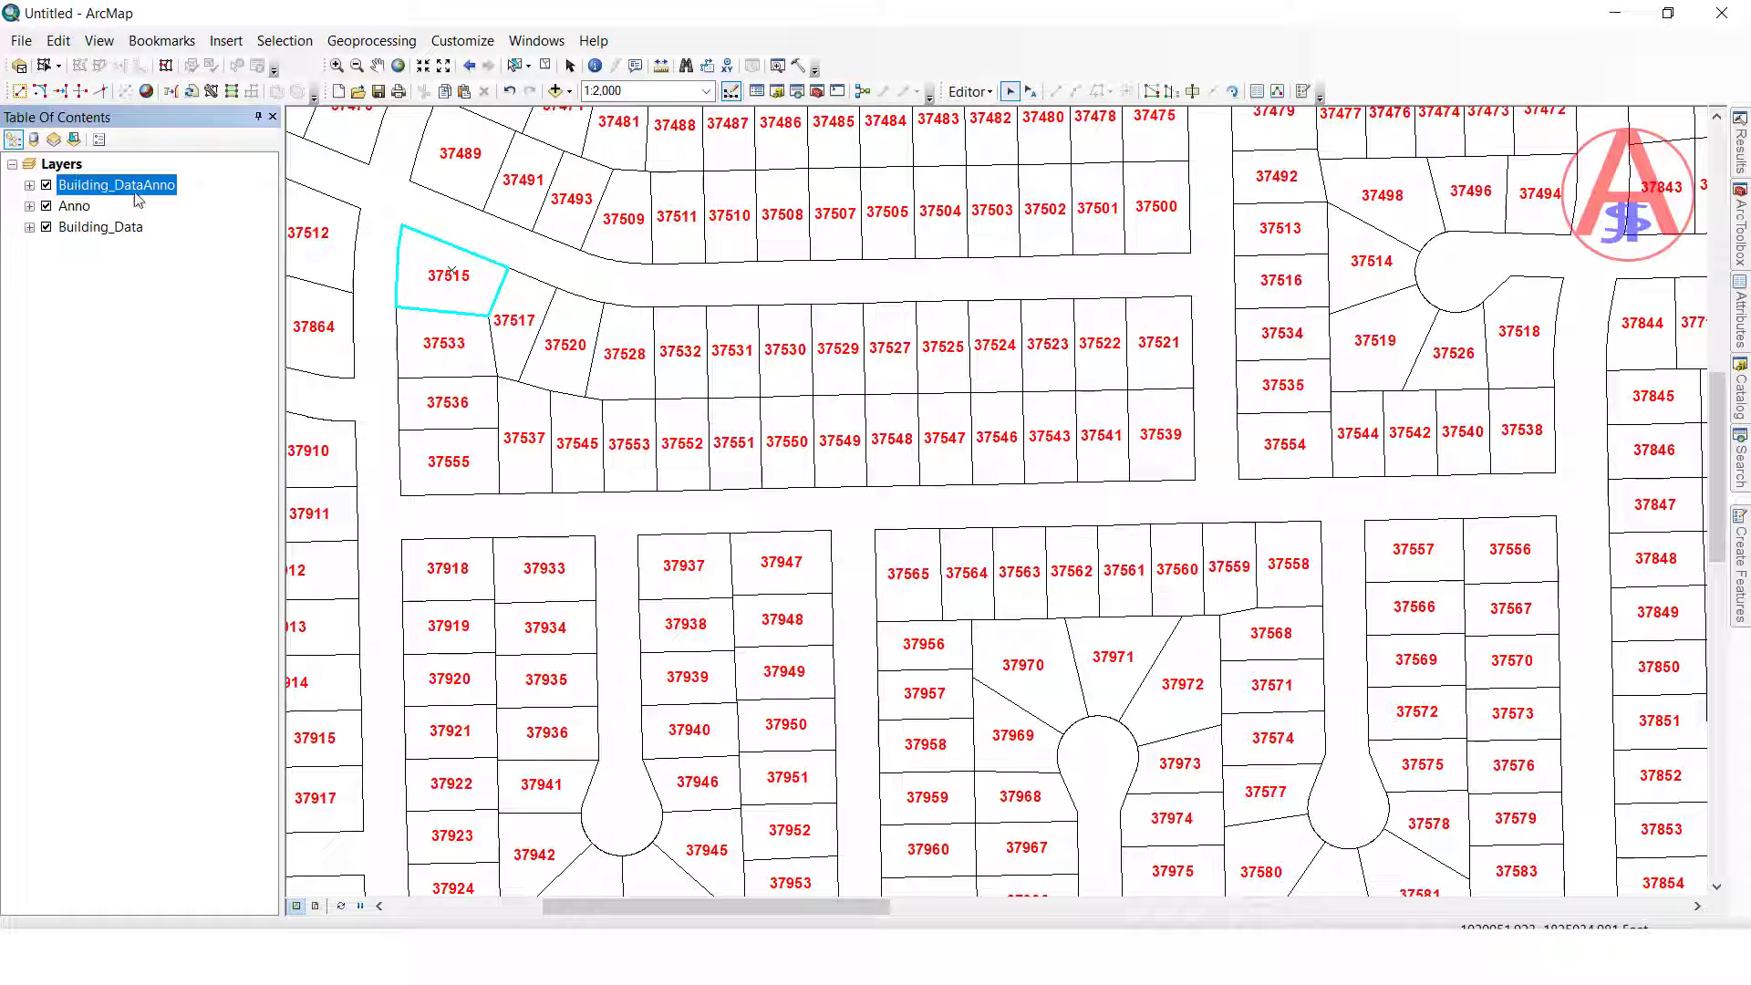
left_click(148, 523)
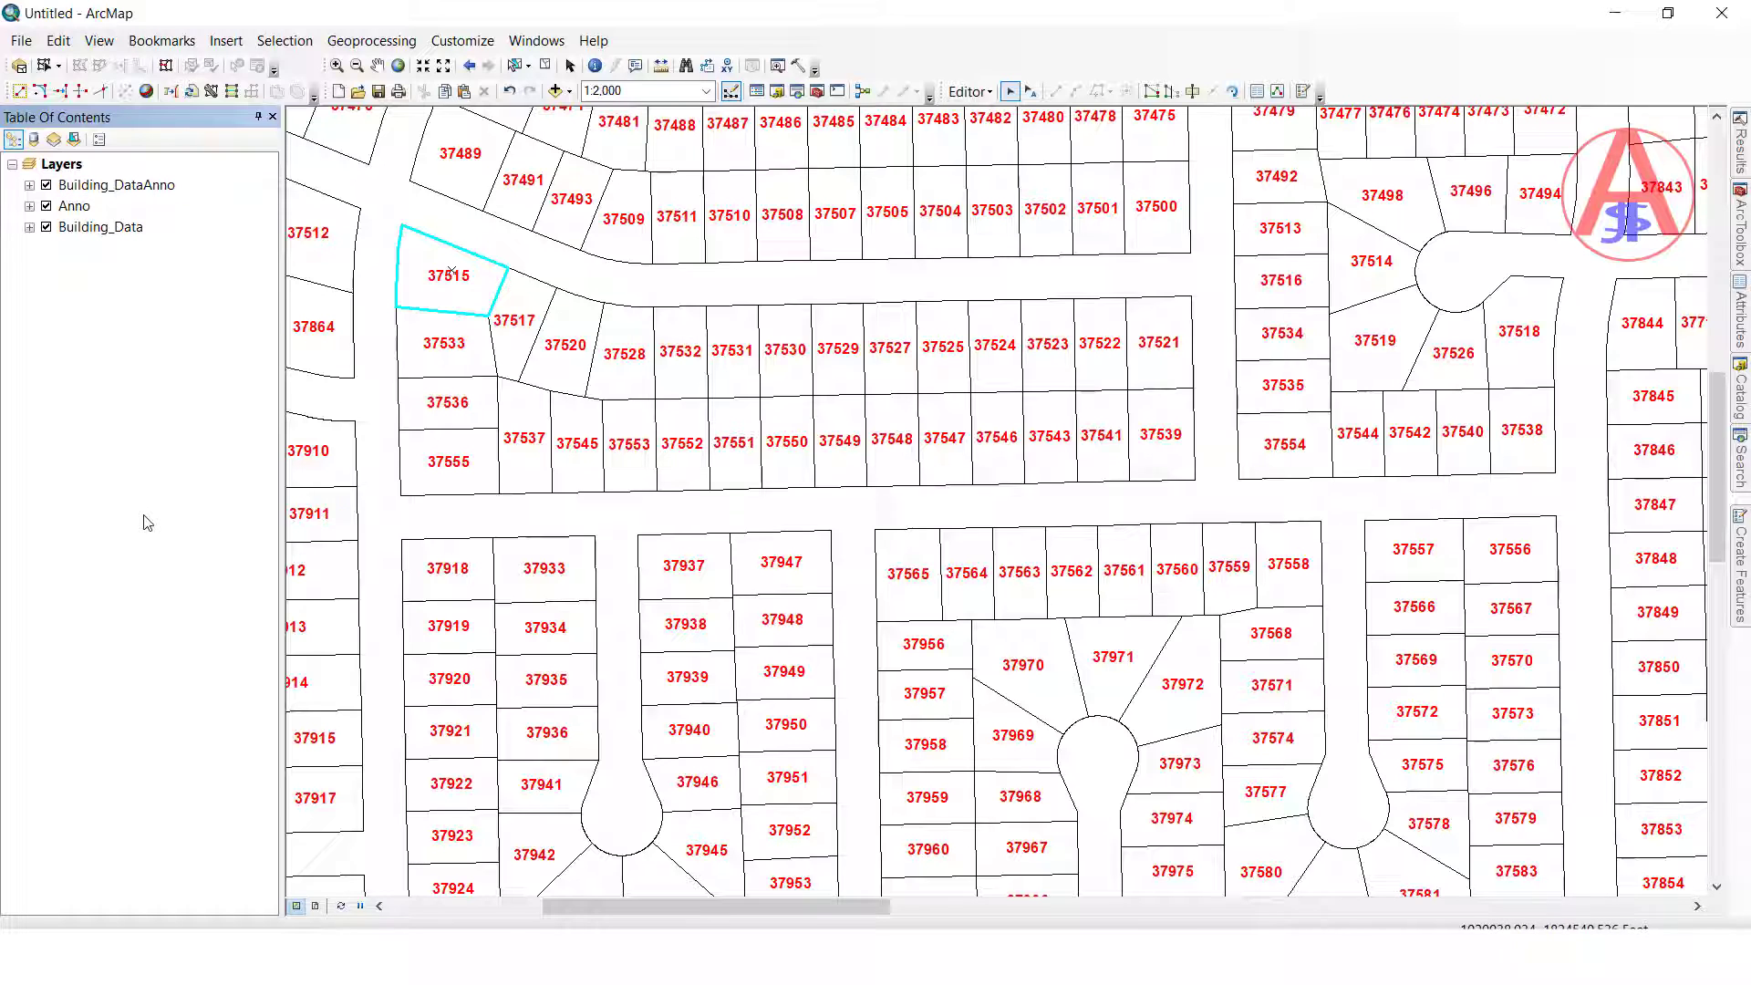
left_click(734, 518)
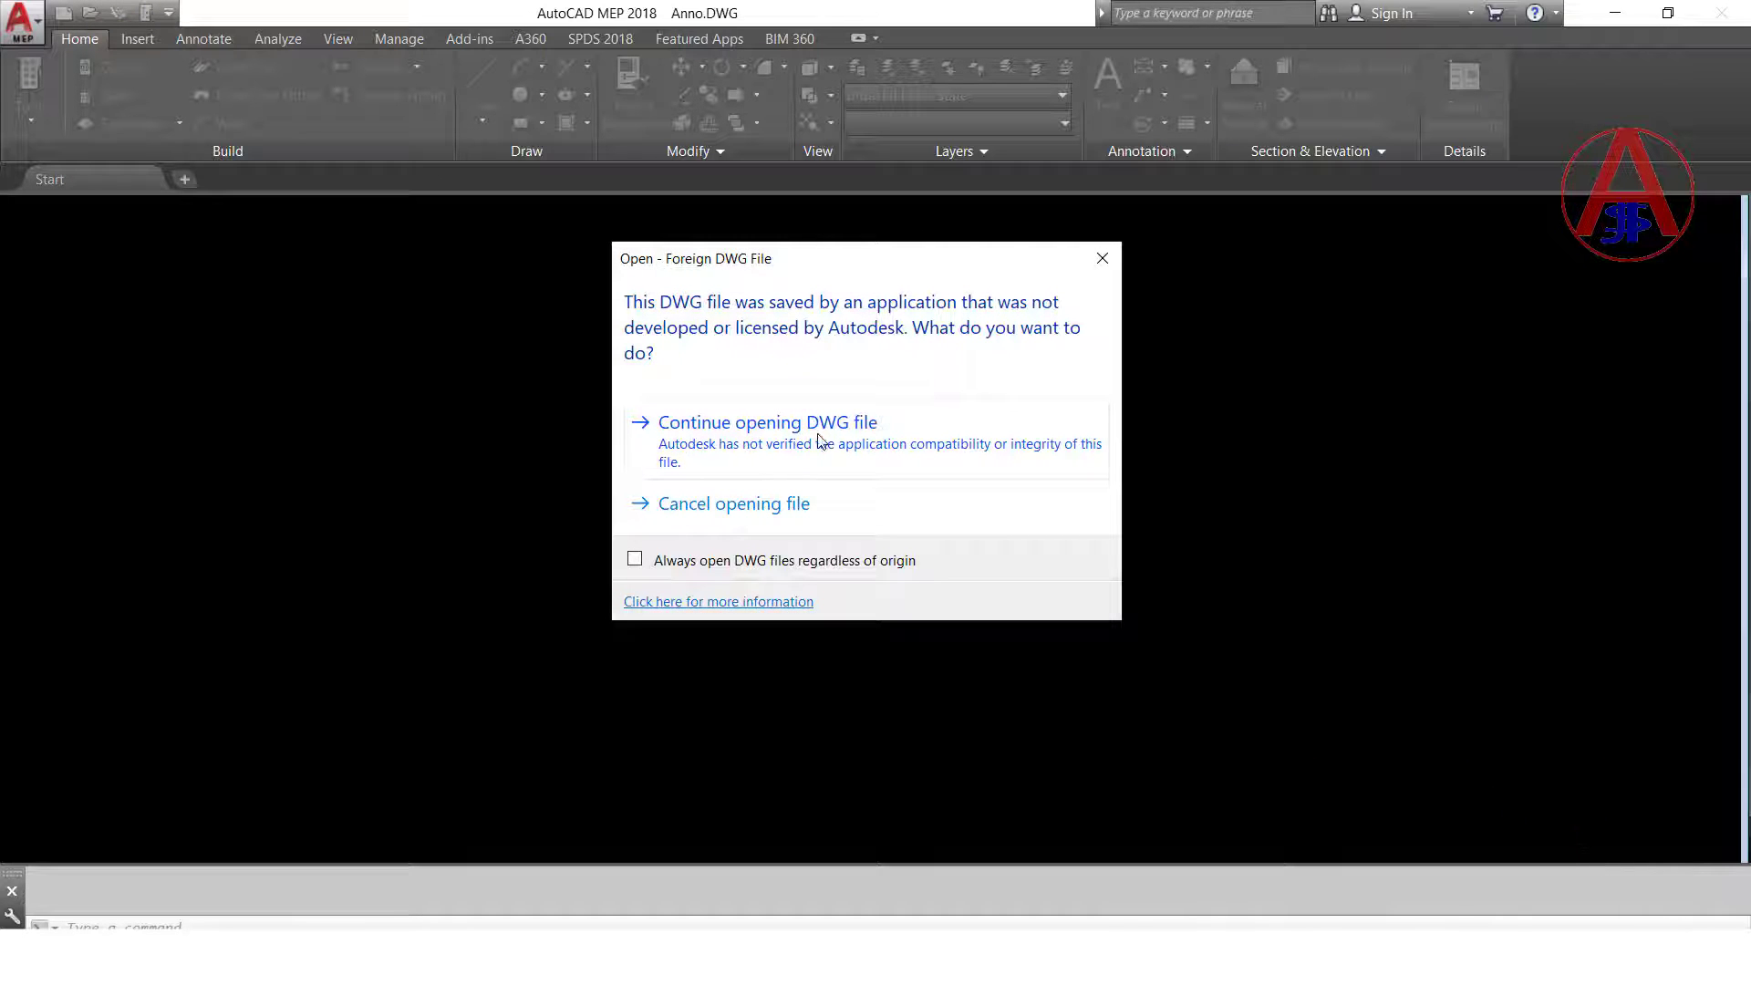
- Continue opening the foreign Anno.DWG and zoom-window into the parcel number labels
left_click(769, 435)
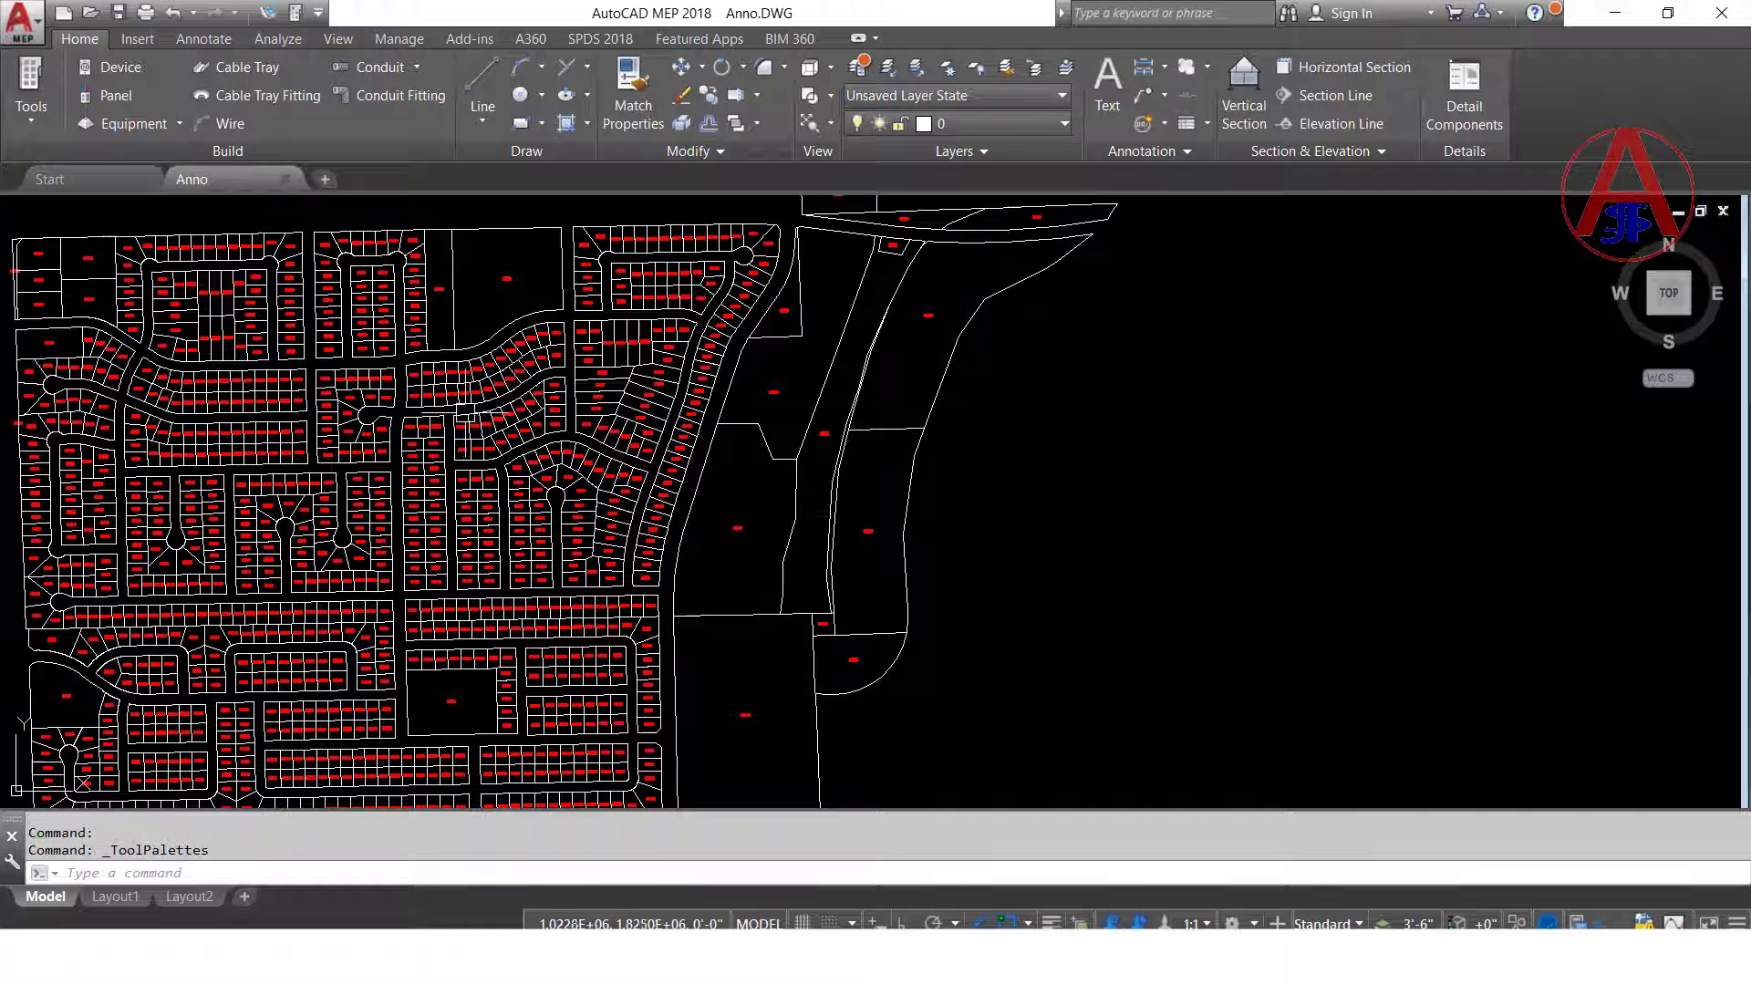
type("z")
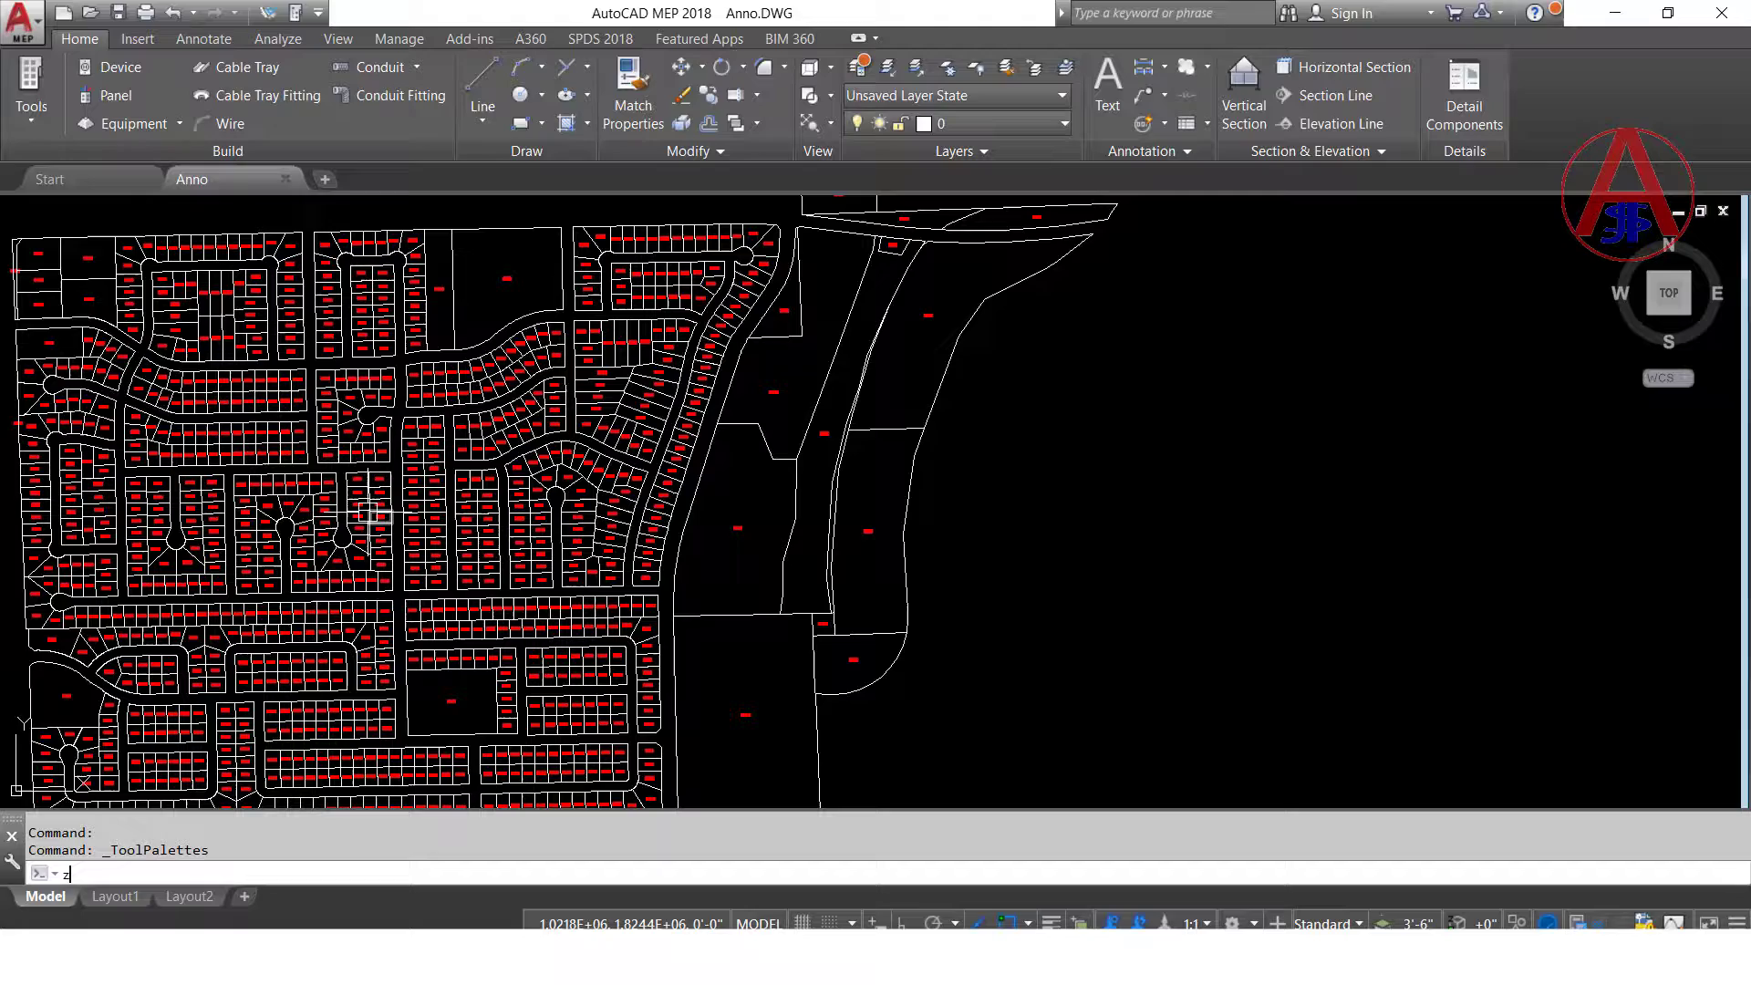
key("Return")
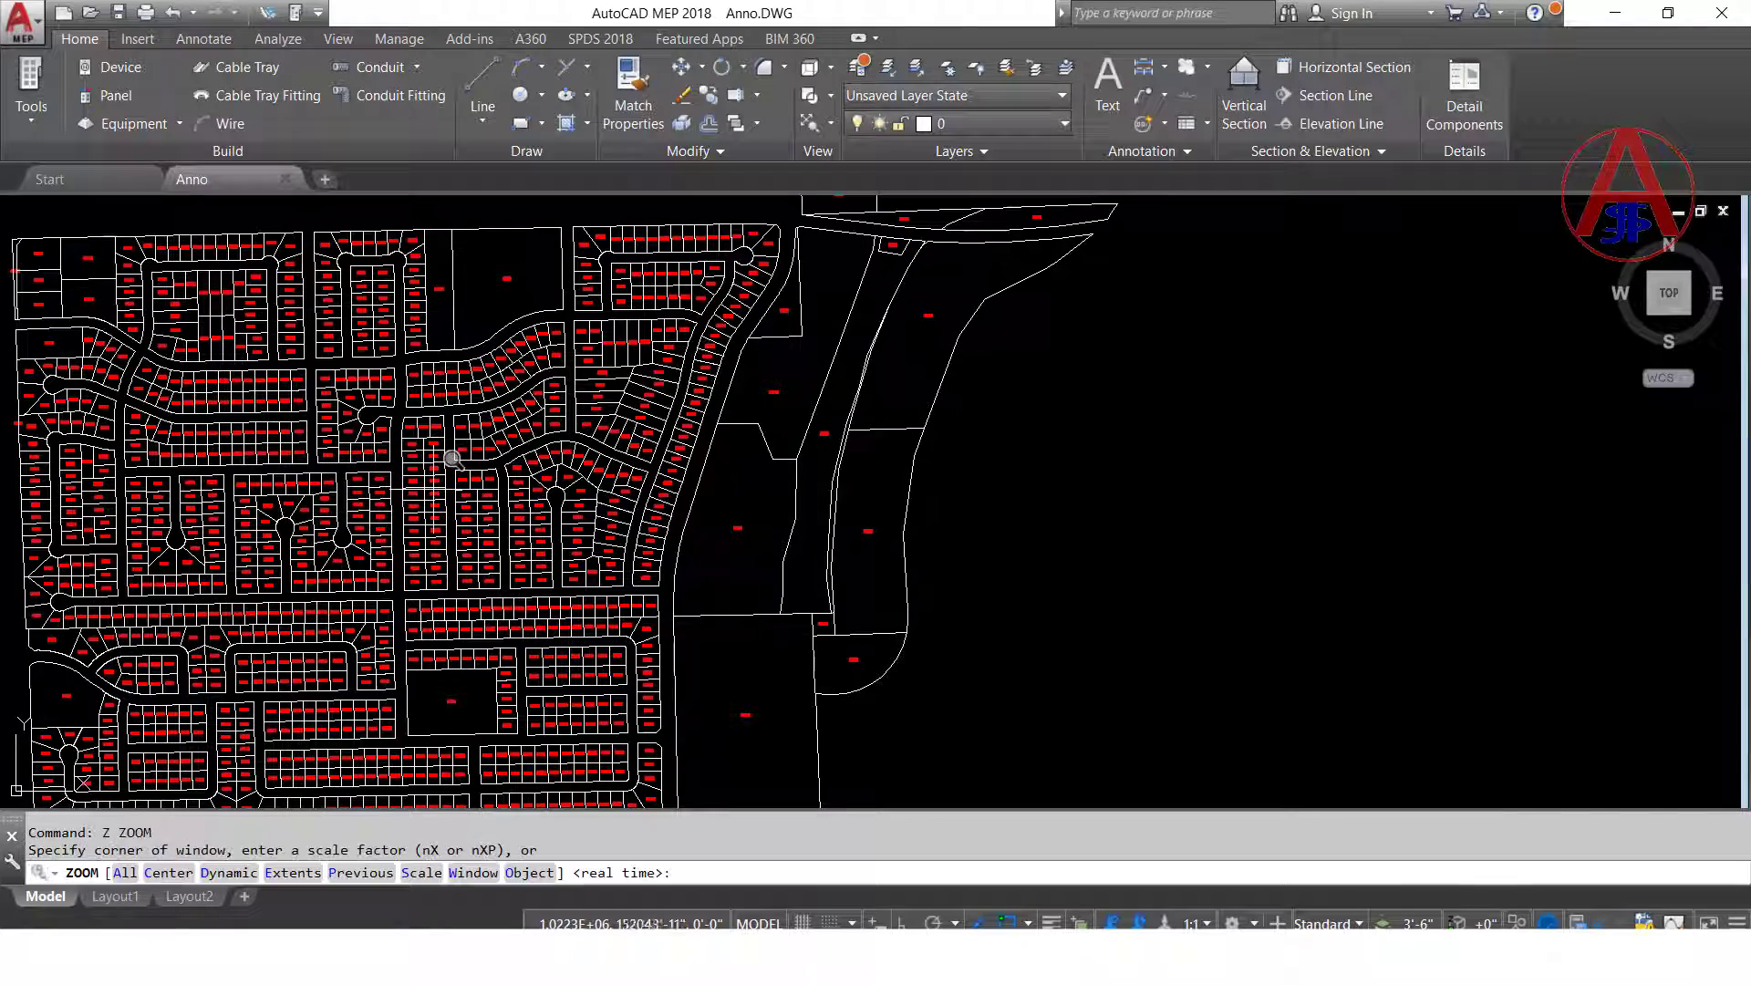
left_click(402, 422)
scroll(676, 578, "up", 1)
left_click(676, 578)
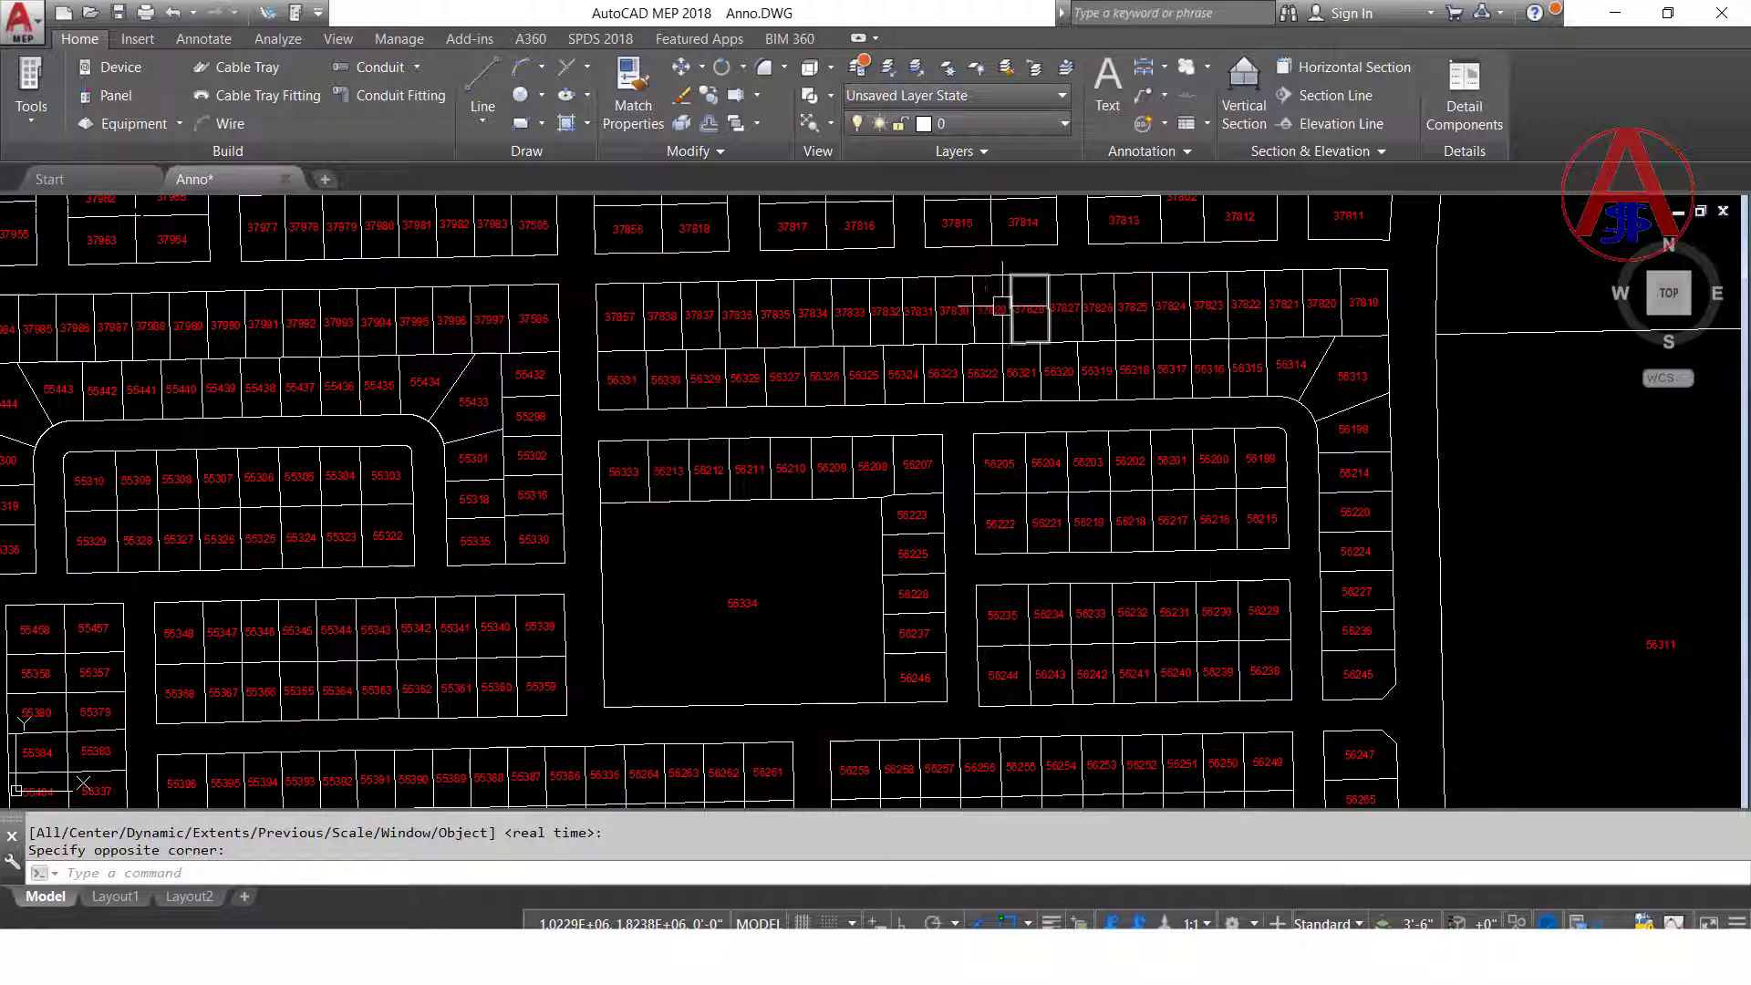
scroll(740, 583, "up", 3)
scroll(886, 424, "down", 2)
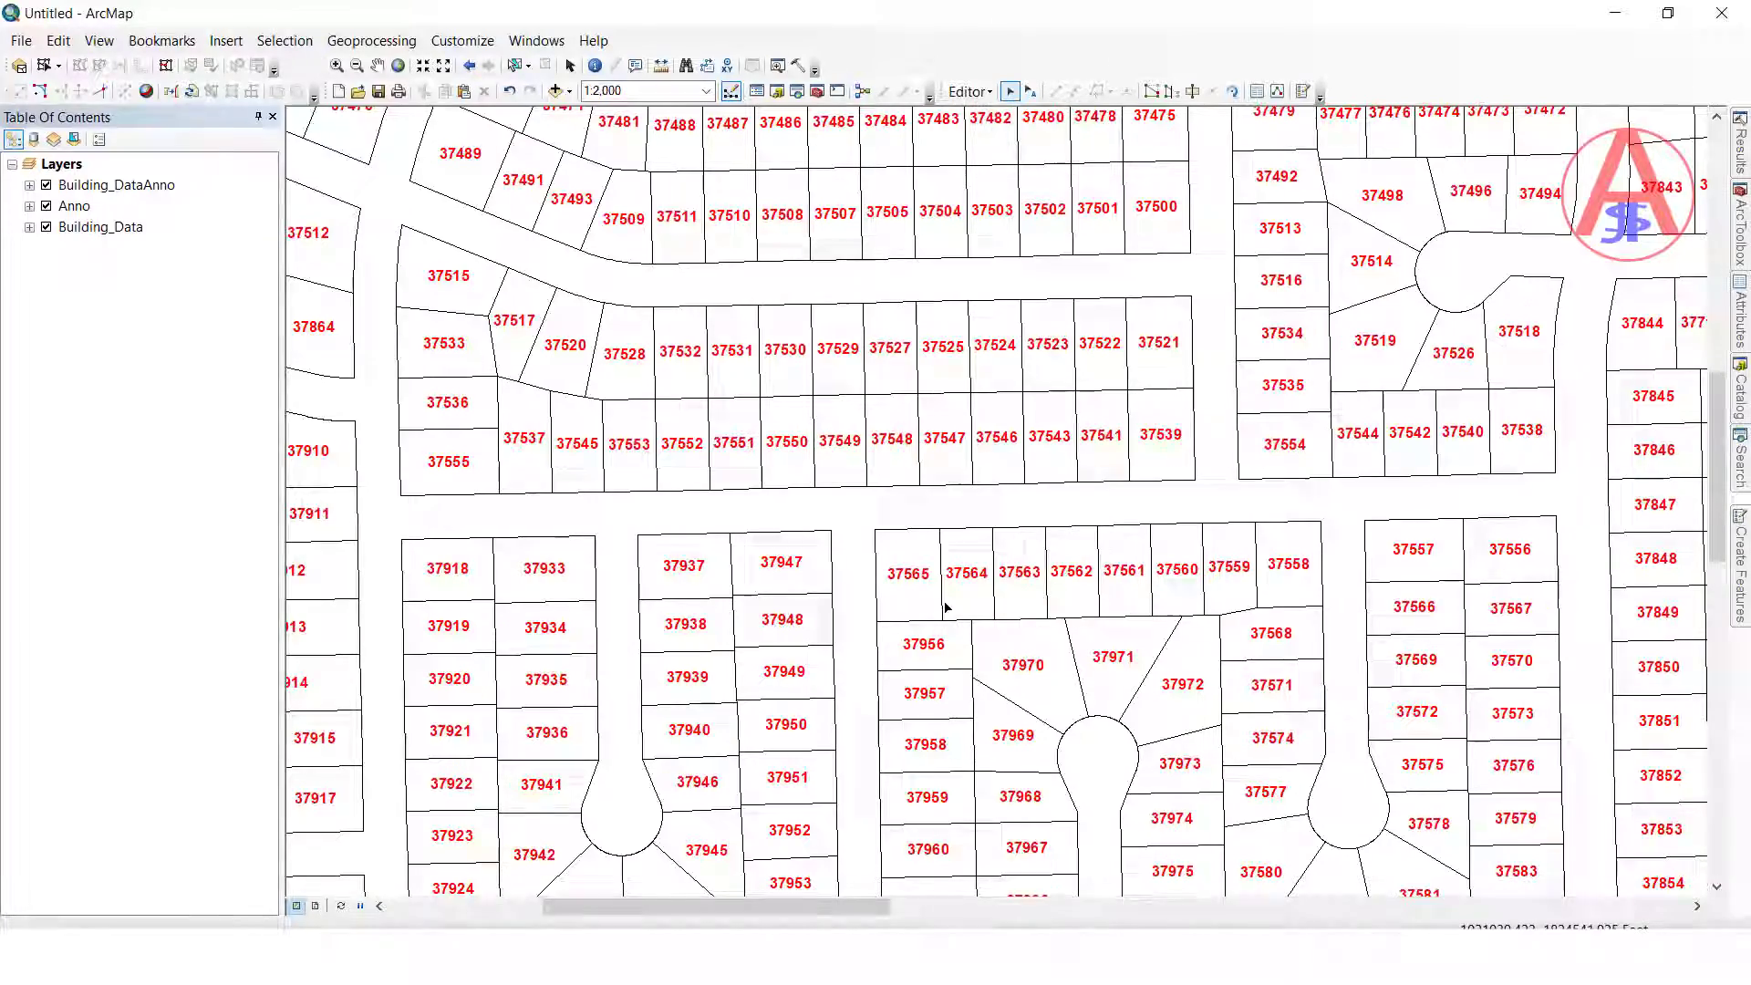
- Pan the ArcMap view to the 553xx and 562xx parcels and compare with AutoCAD
left_click_drag(939, 702, 866, 173)
left_click_drag(1026, 451, 918, 320)
left_click_drag(1447, 529, 1180, 531)
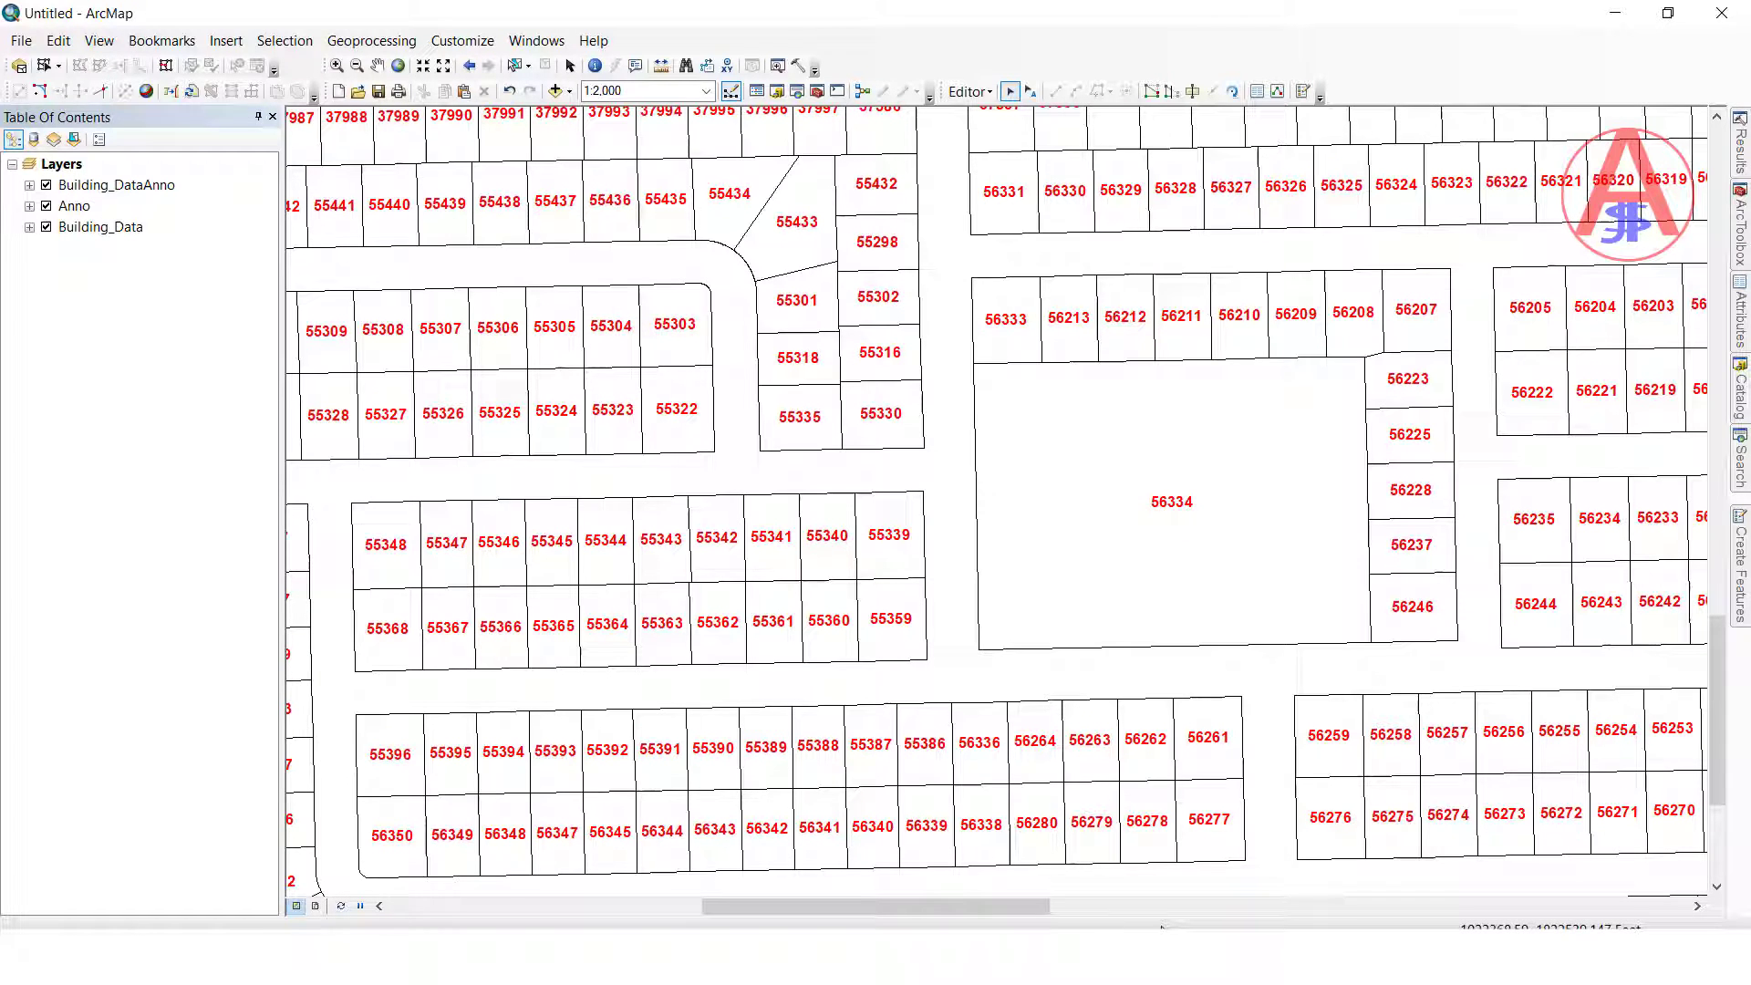
key("alt+Tab")
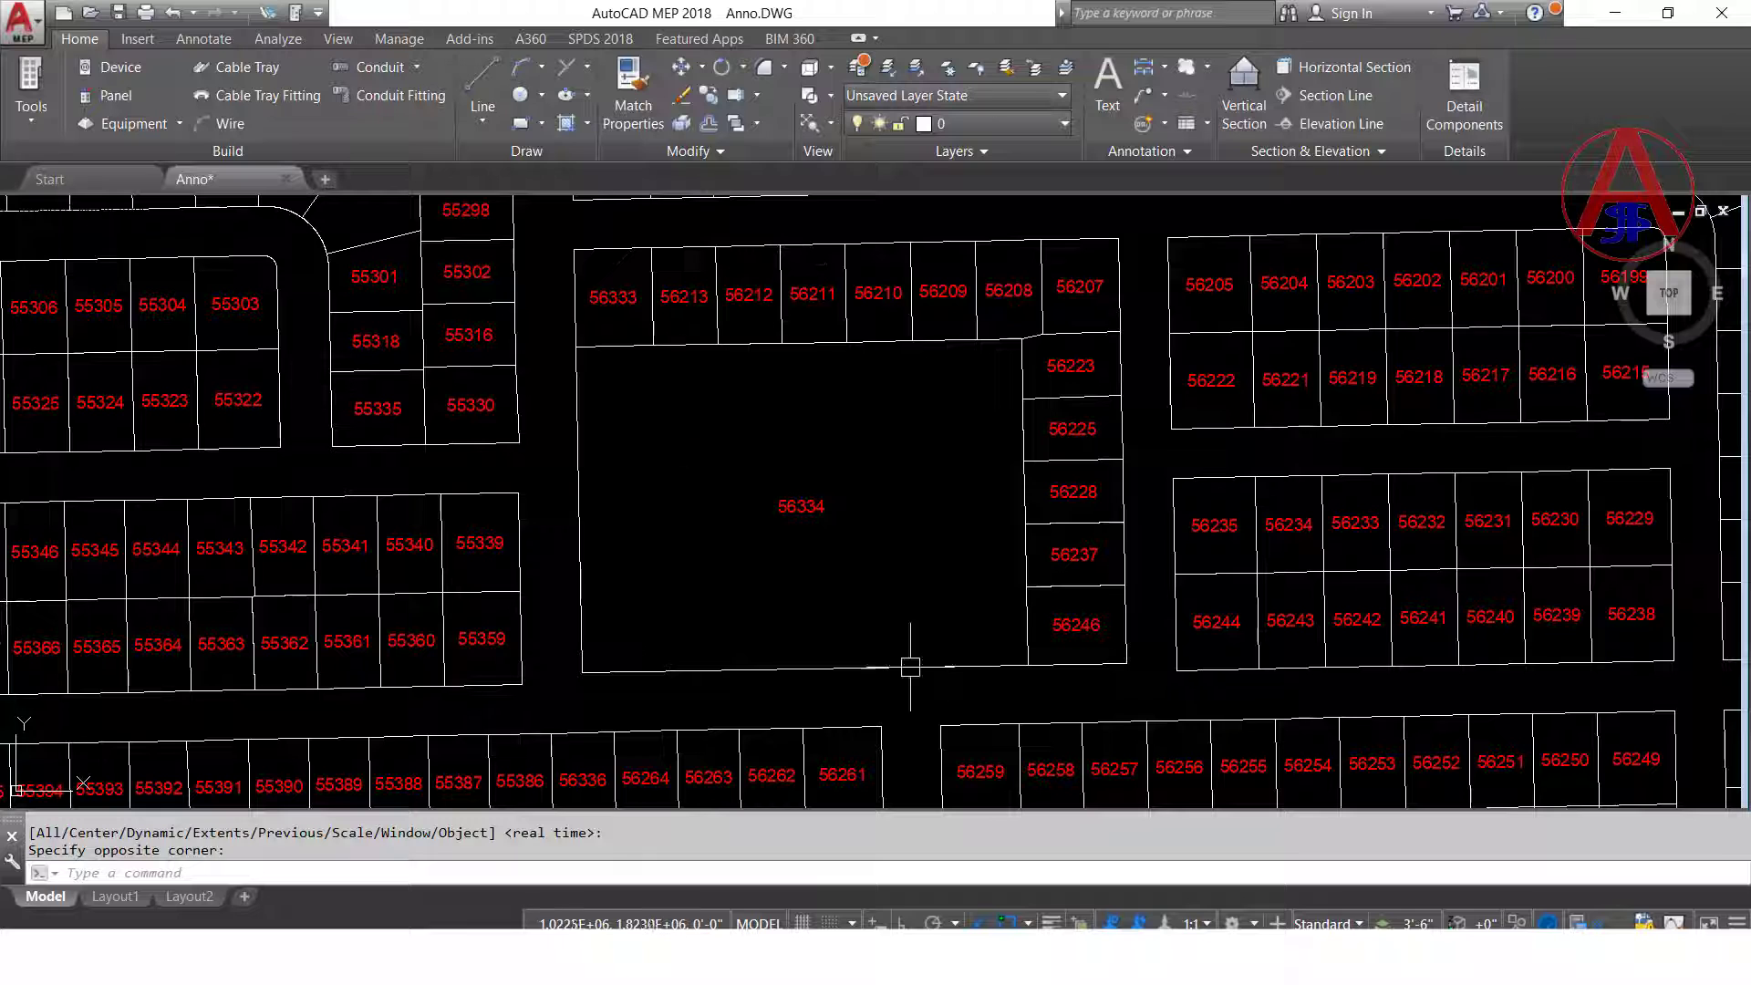
key("alt+Tab")
- Turn off the Anno layer, leaving Building_Data and Building_DataAnno visible
left_click(122, 228)
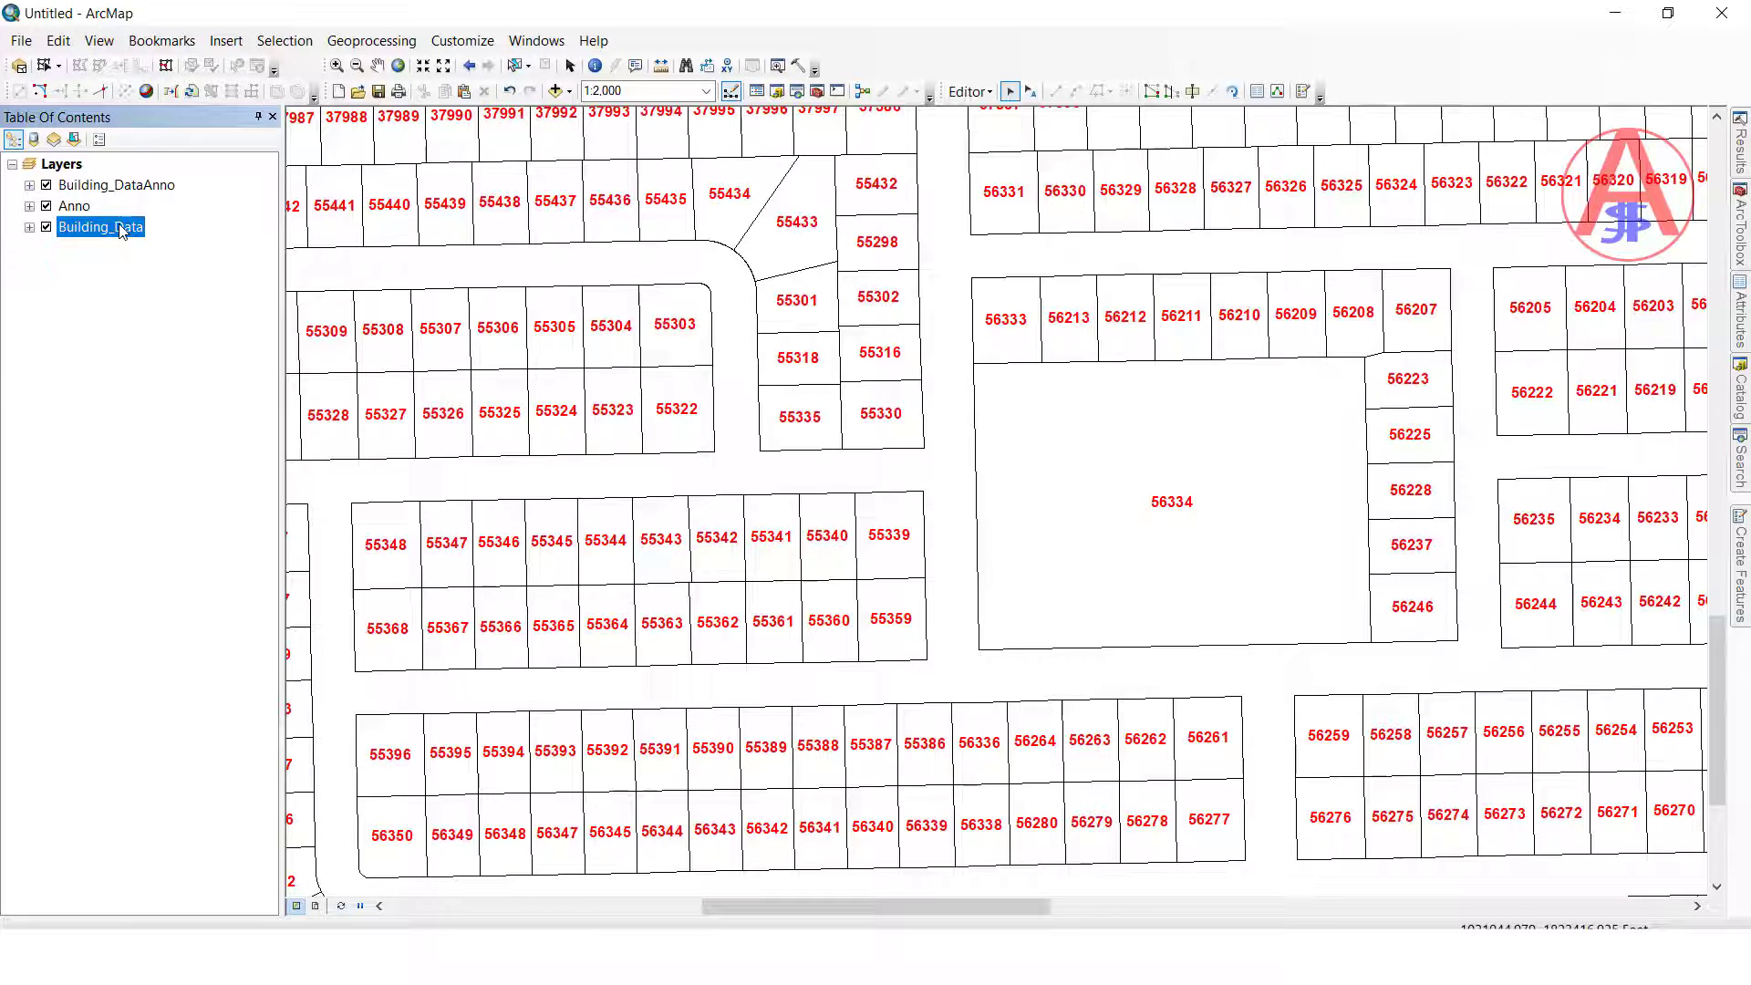
left_click(46, 227)
left_click(46, 185)
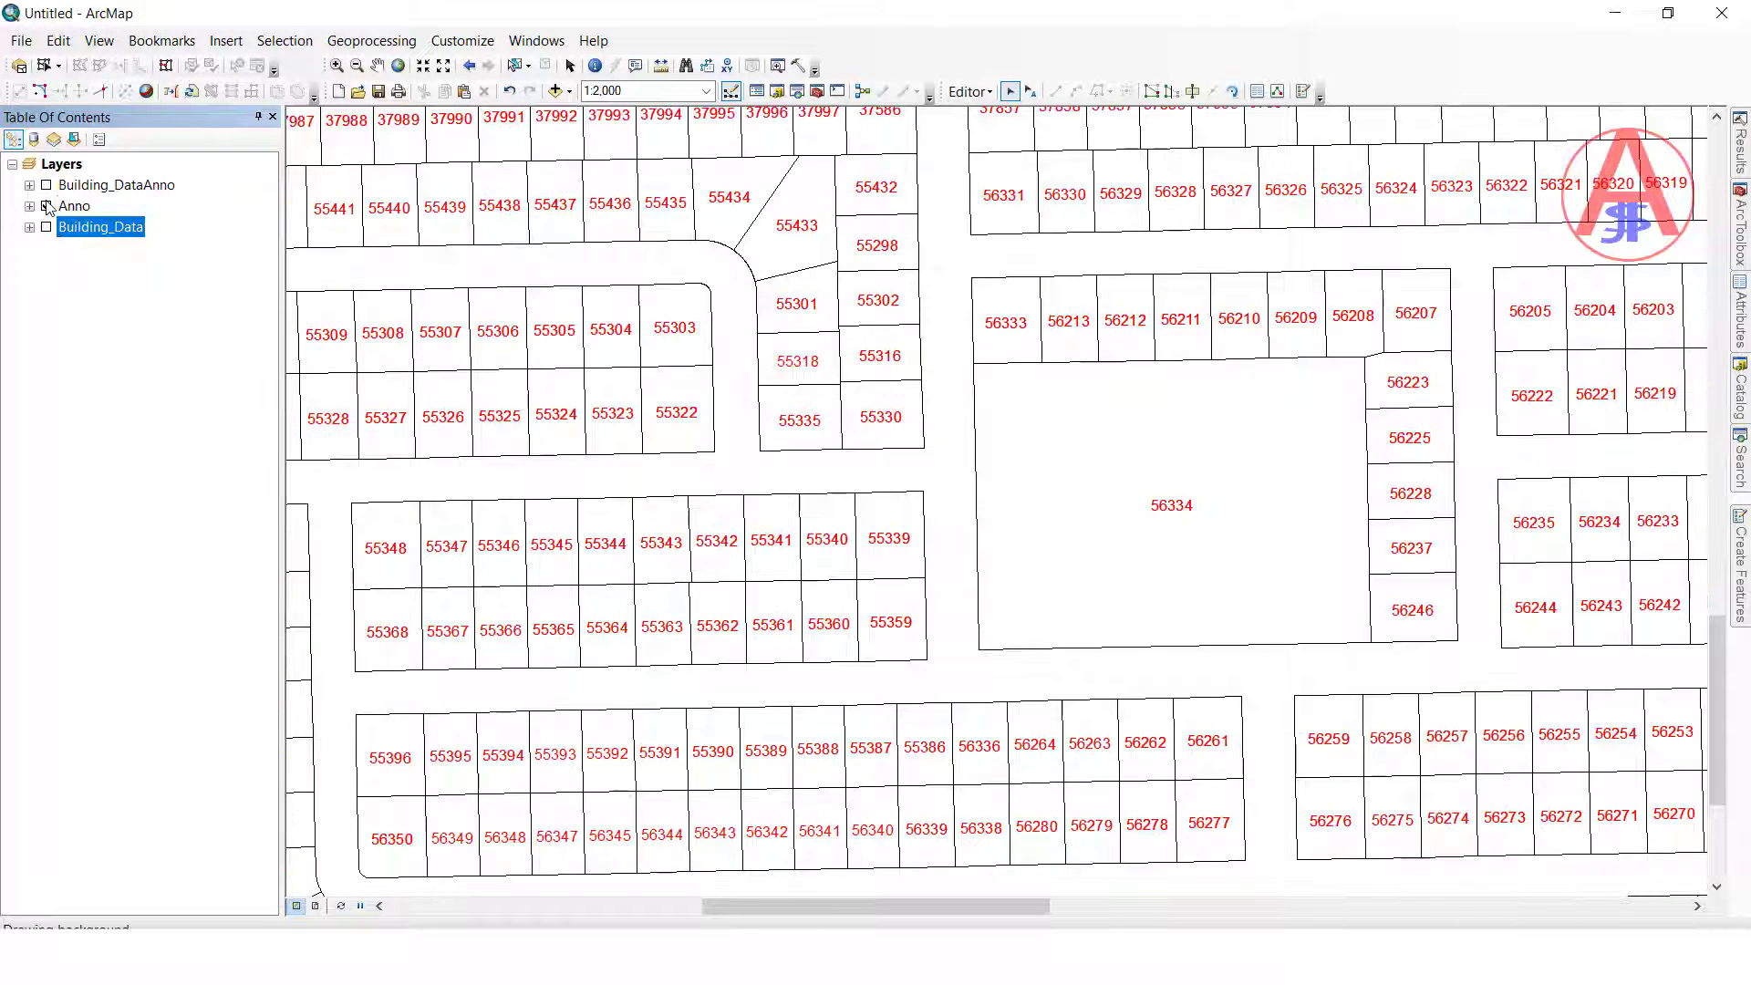
left_click(45, 206)
left_click(46, 227)
left_click(45, 185)
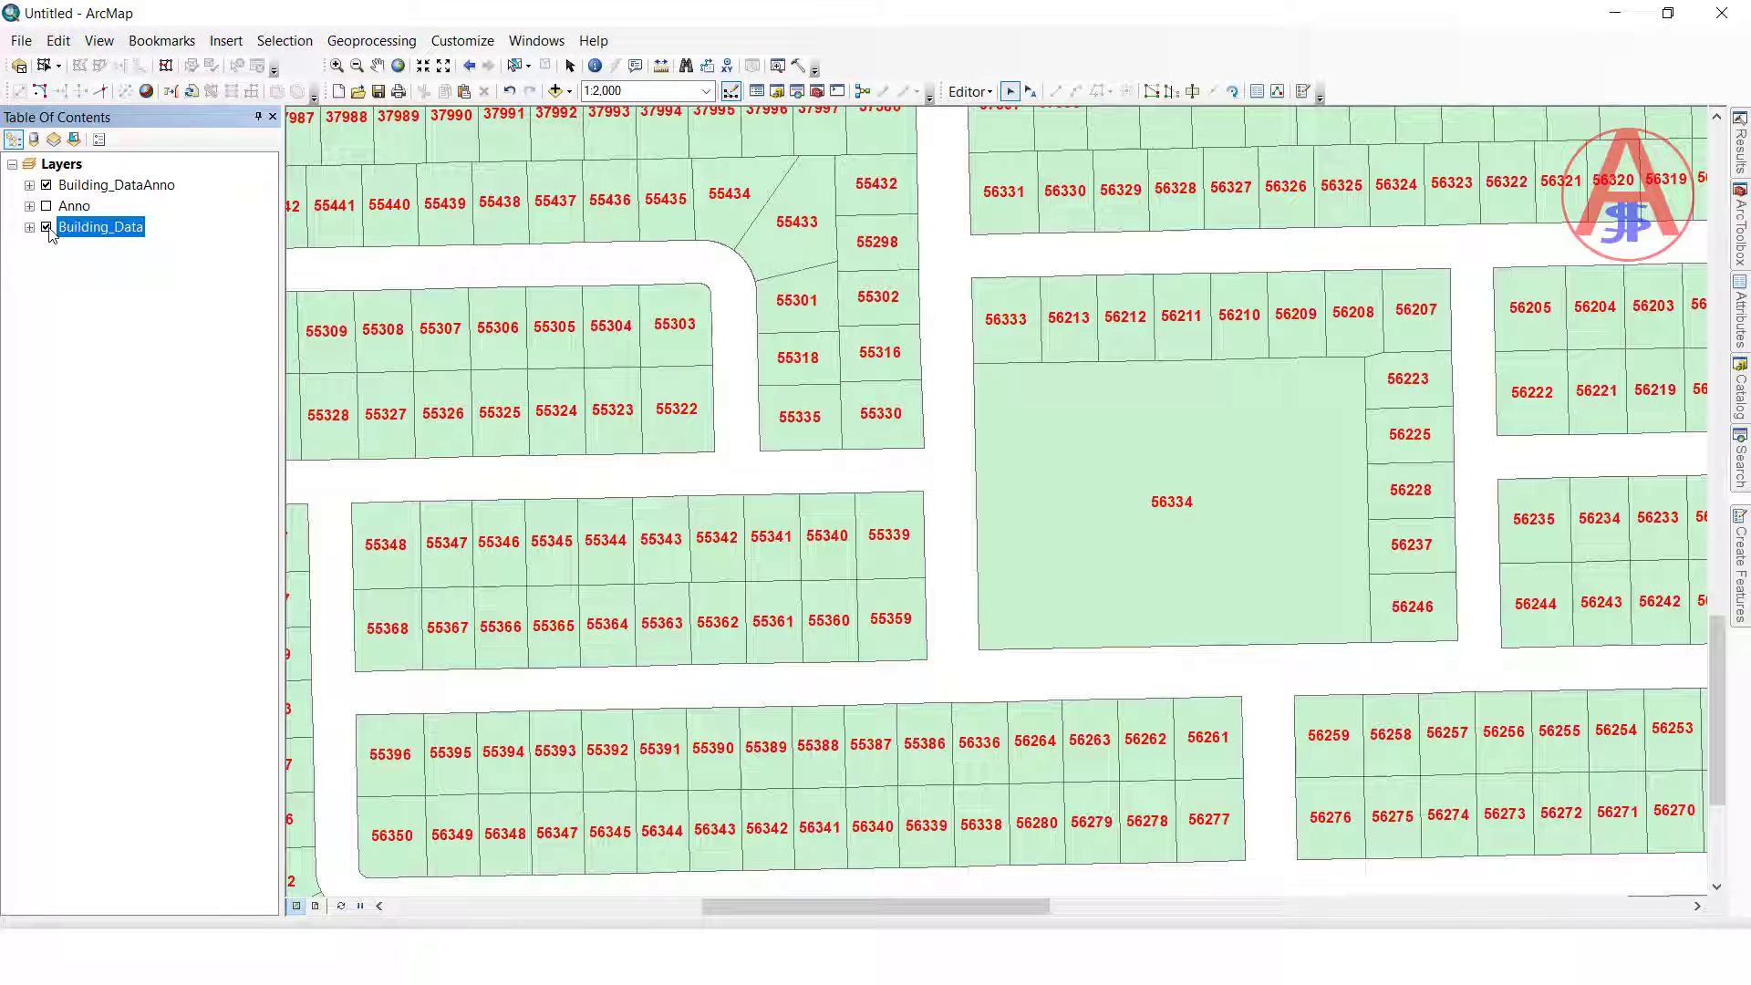
left_click(46, 185)
left_click(47, 185)
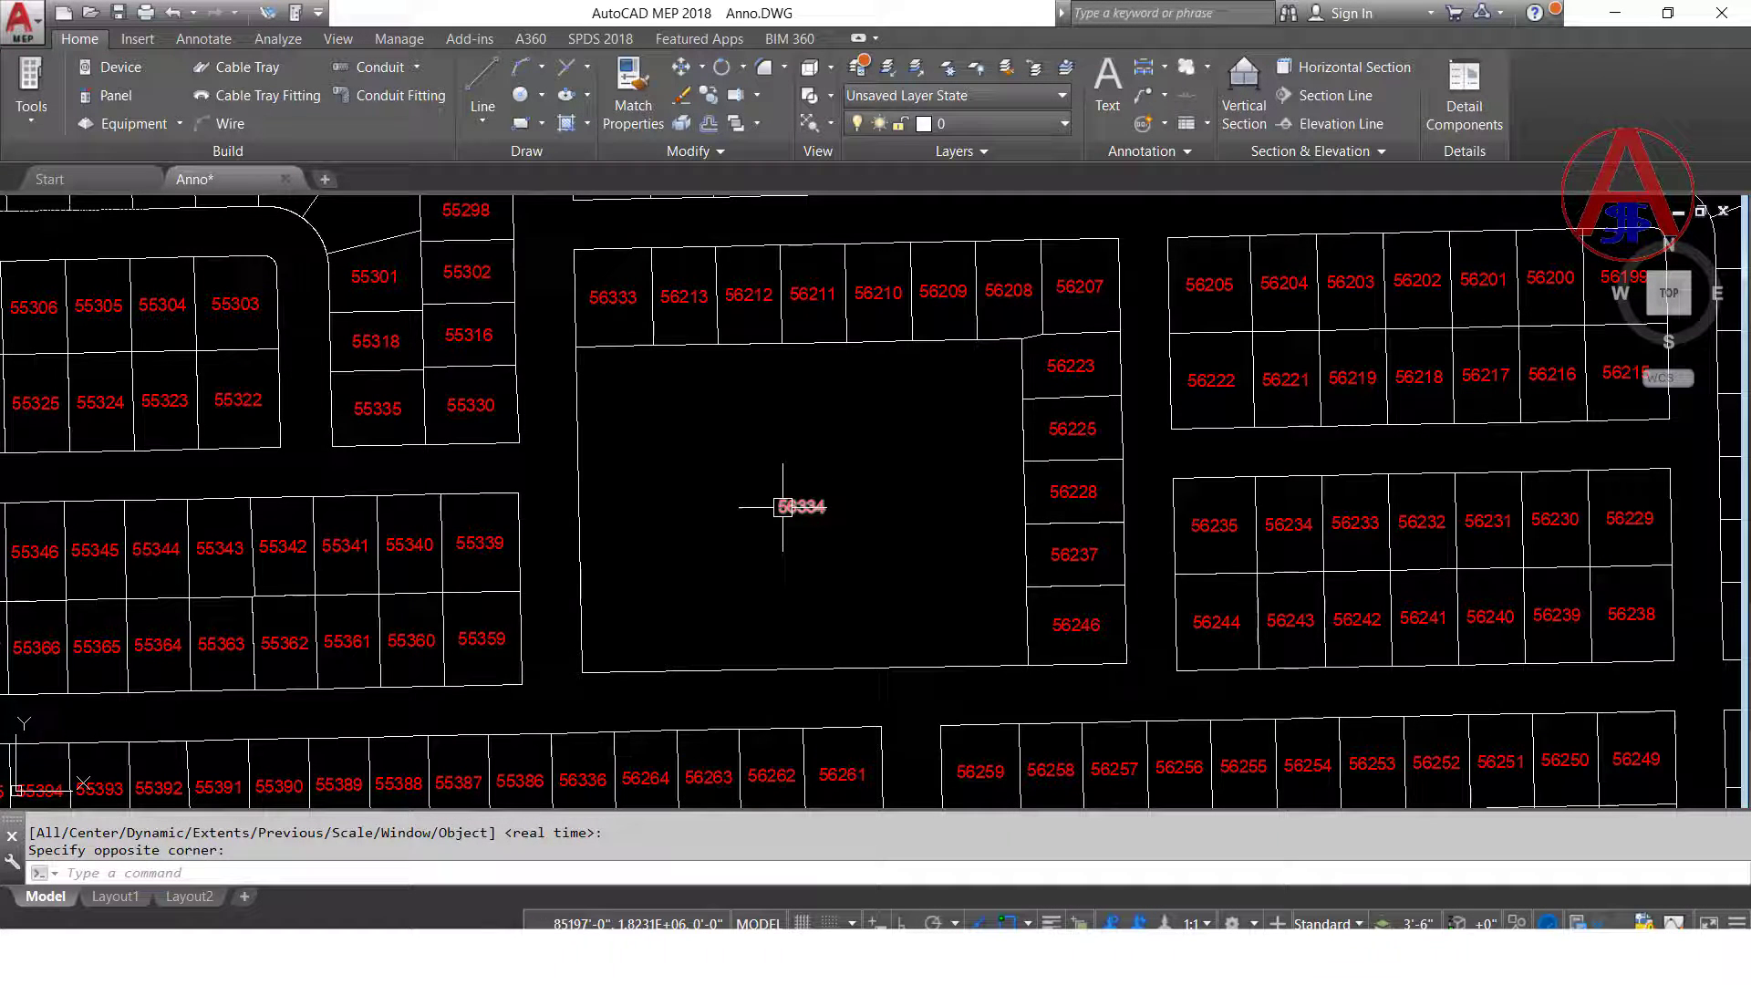
- Confirm label 56334 is on Building_DataAnno and its outline on Building_Data
left_click(782, 507)
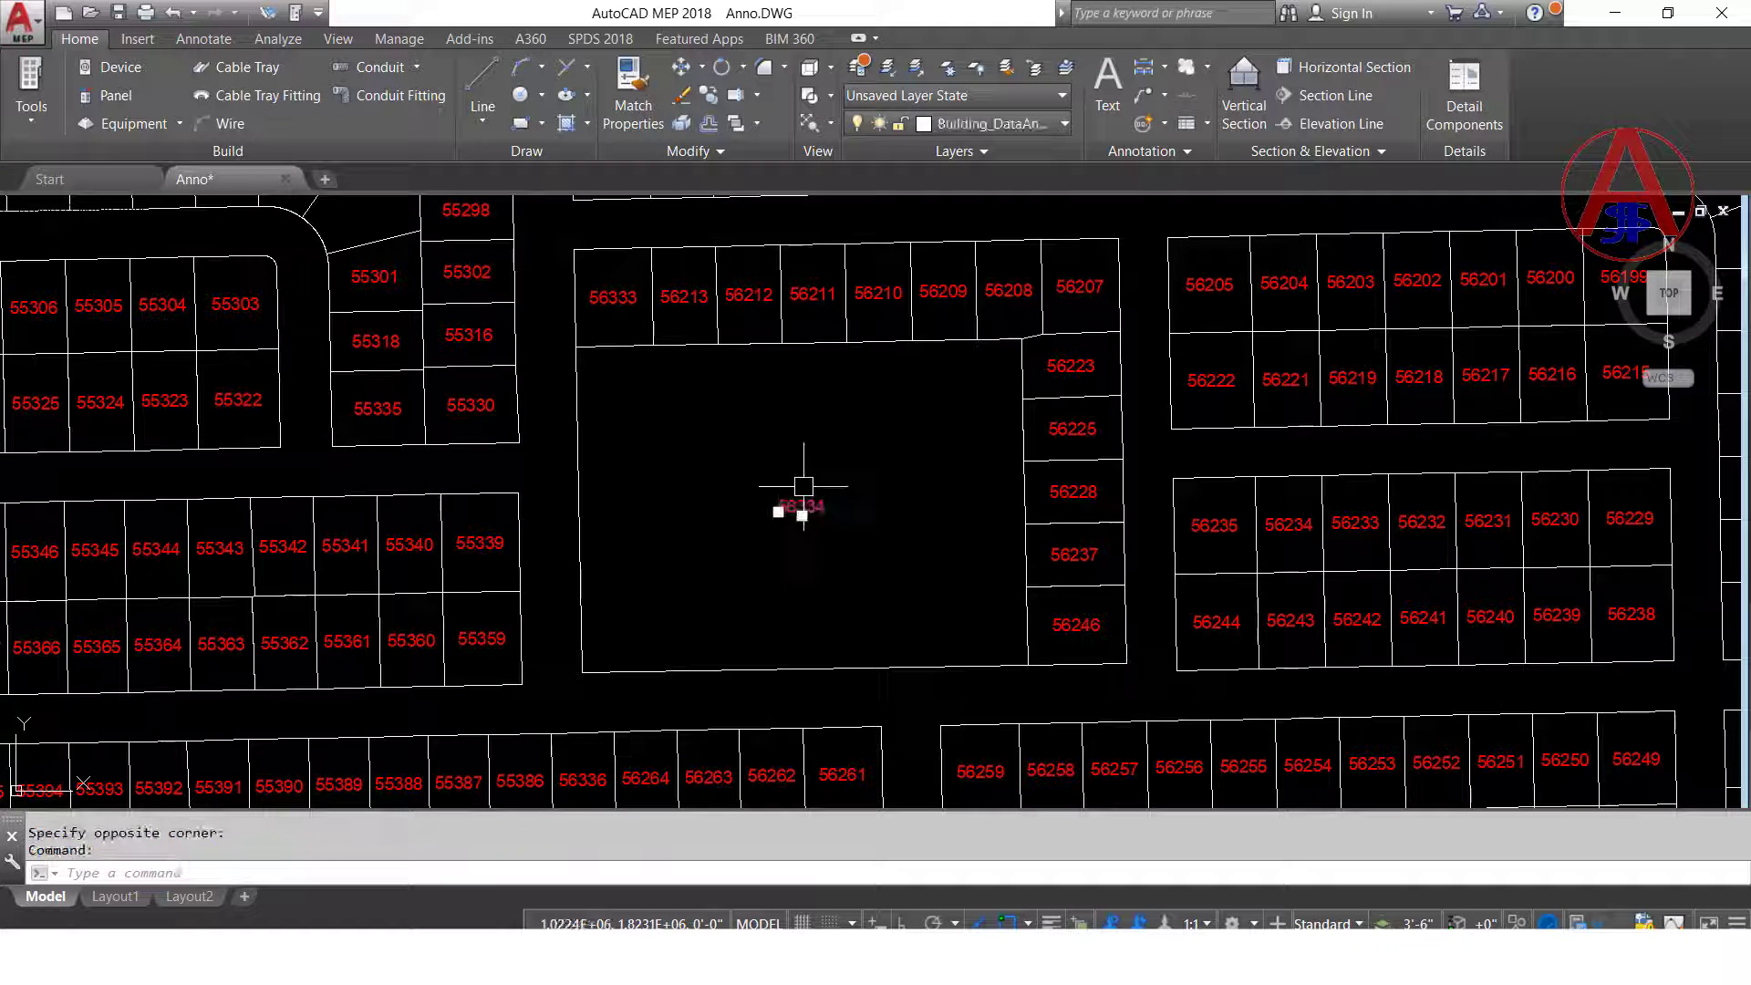
left_click(1003, 128)
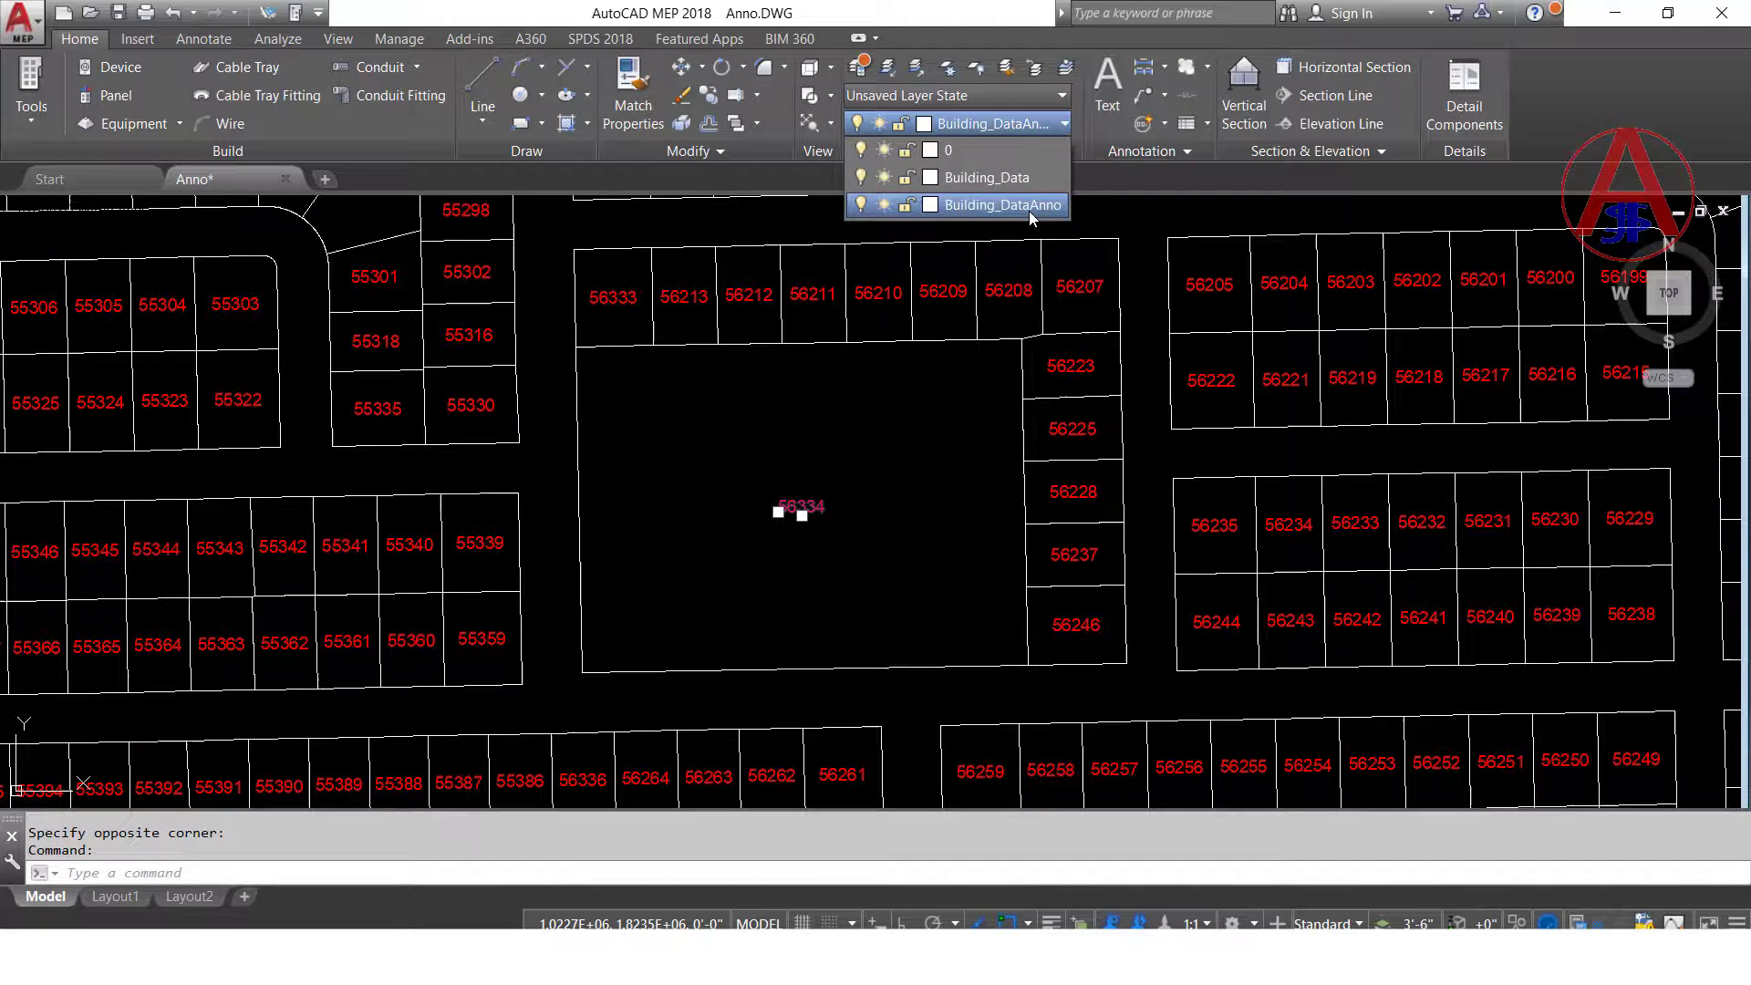
key("Escape")
key("Escape")
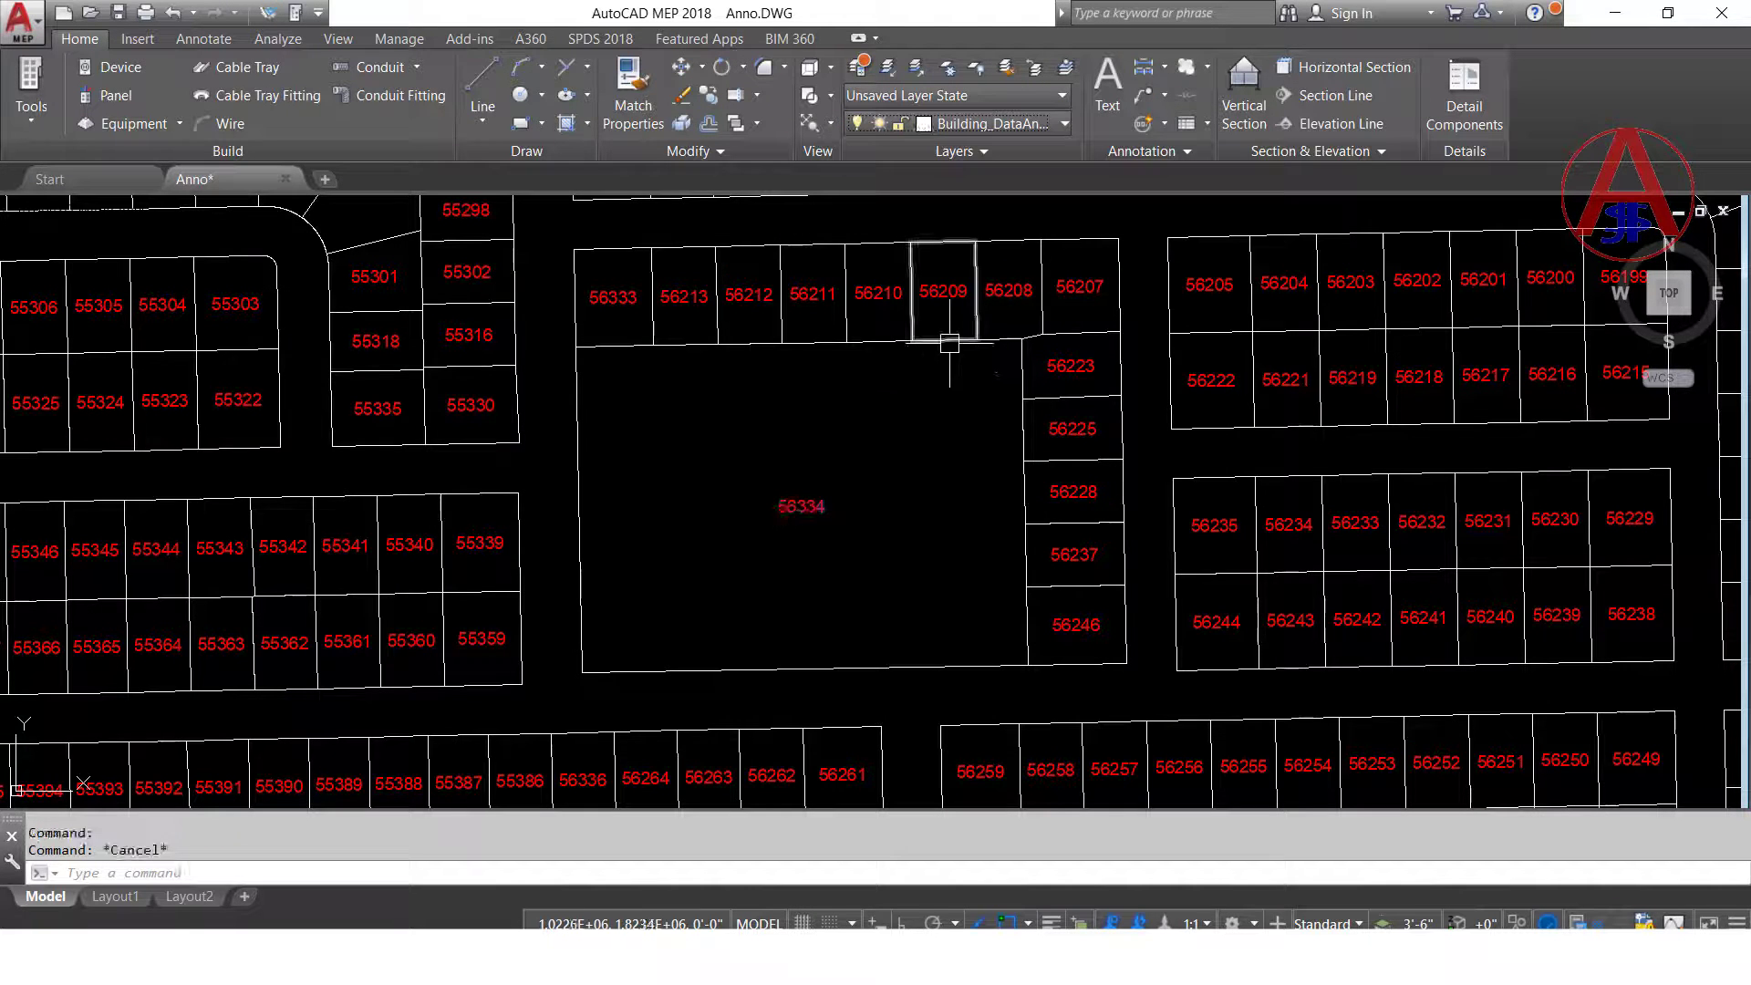
left_click(576, 425)
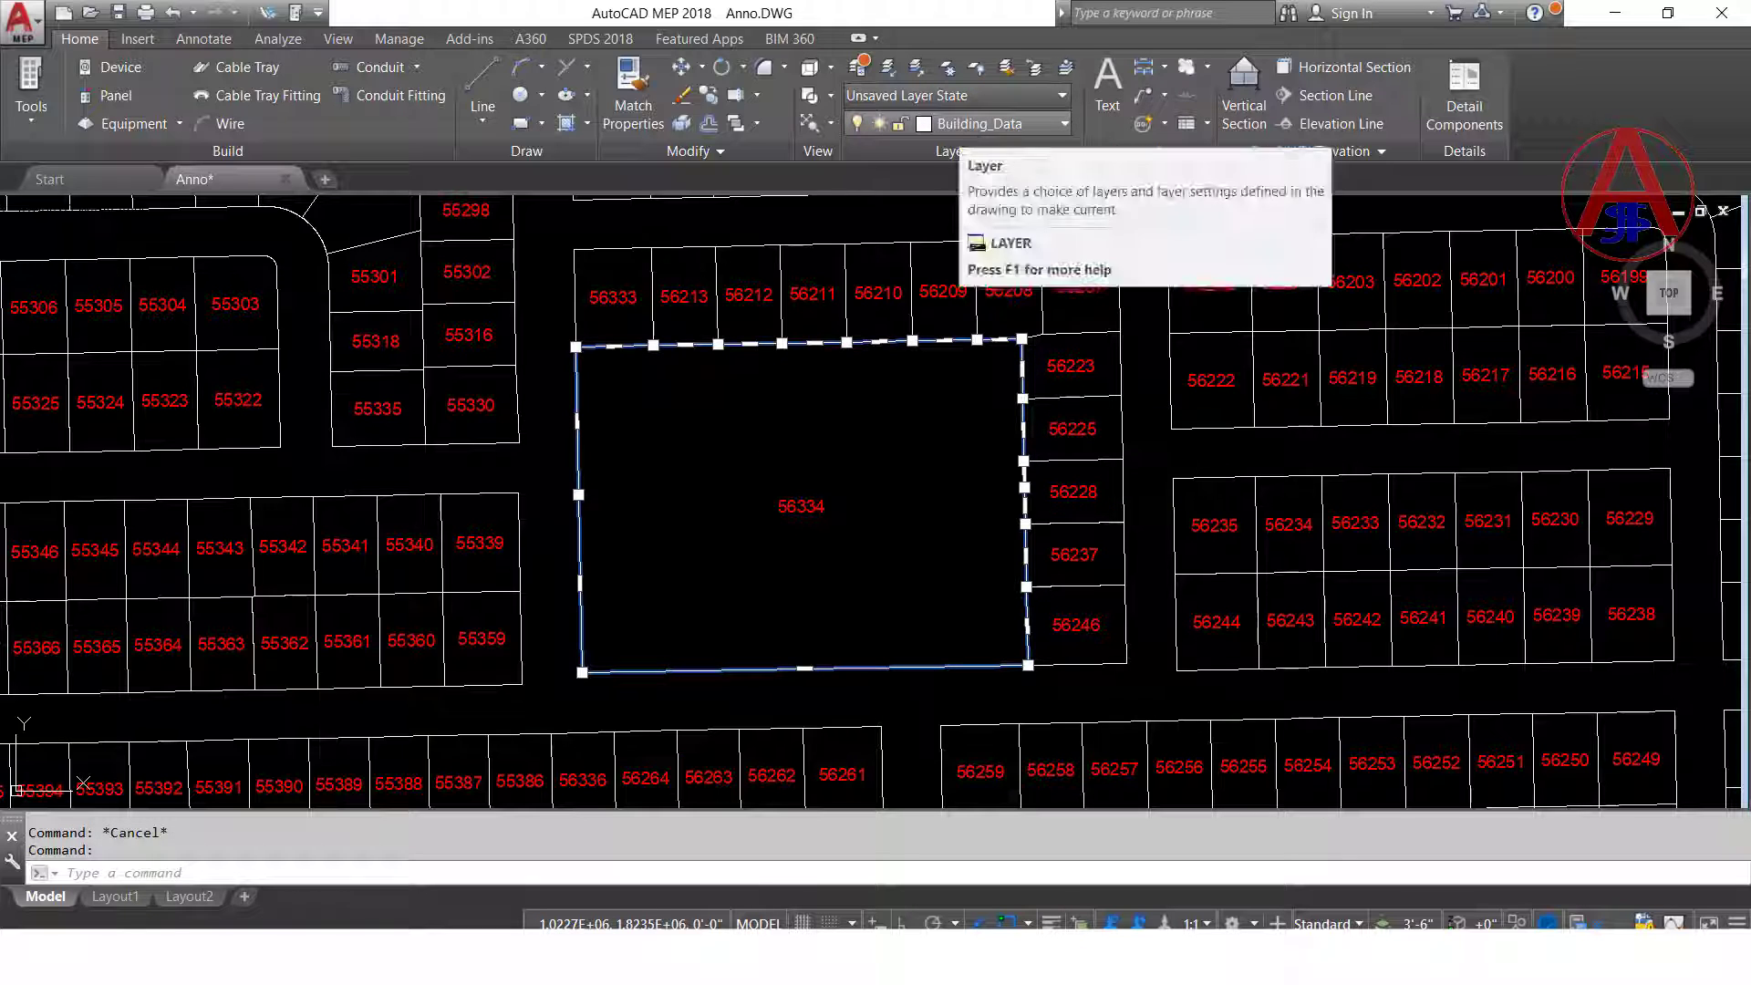
key("Escape")
- Zoom to extents, then zoom windows onto lots 37500–37554
scroll(890, 442, "down", 5)
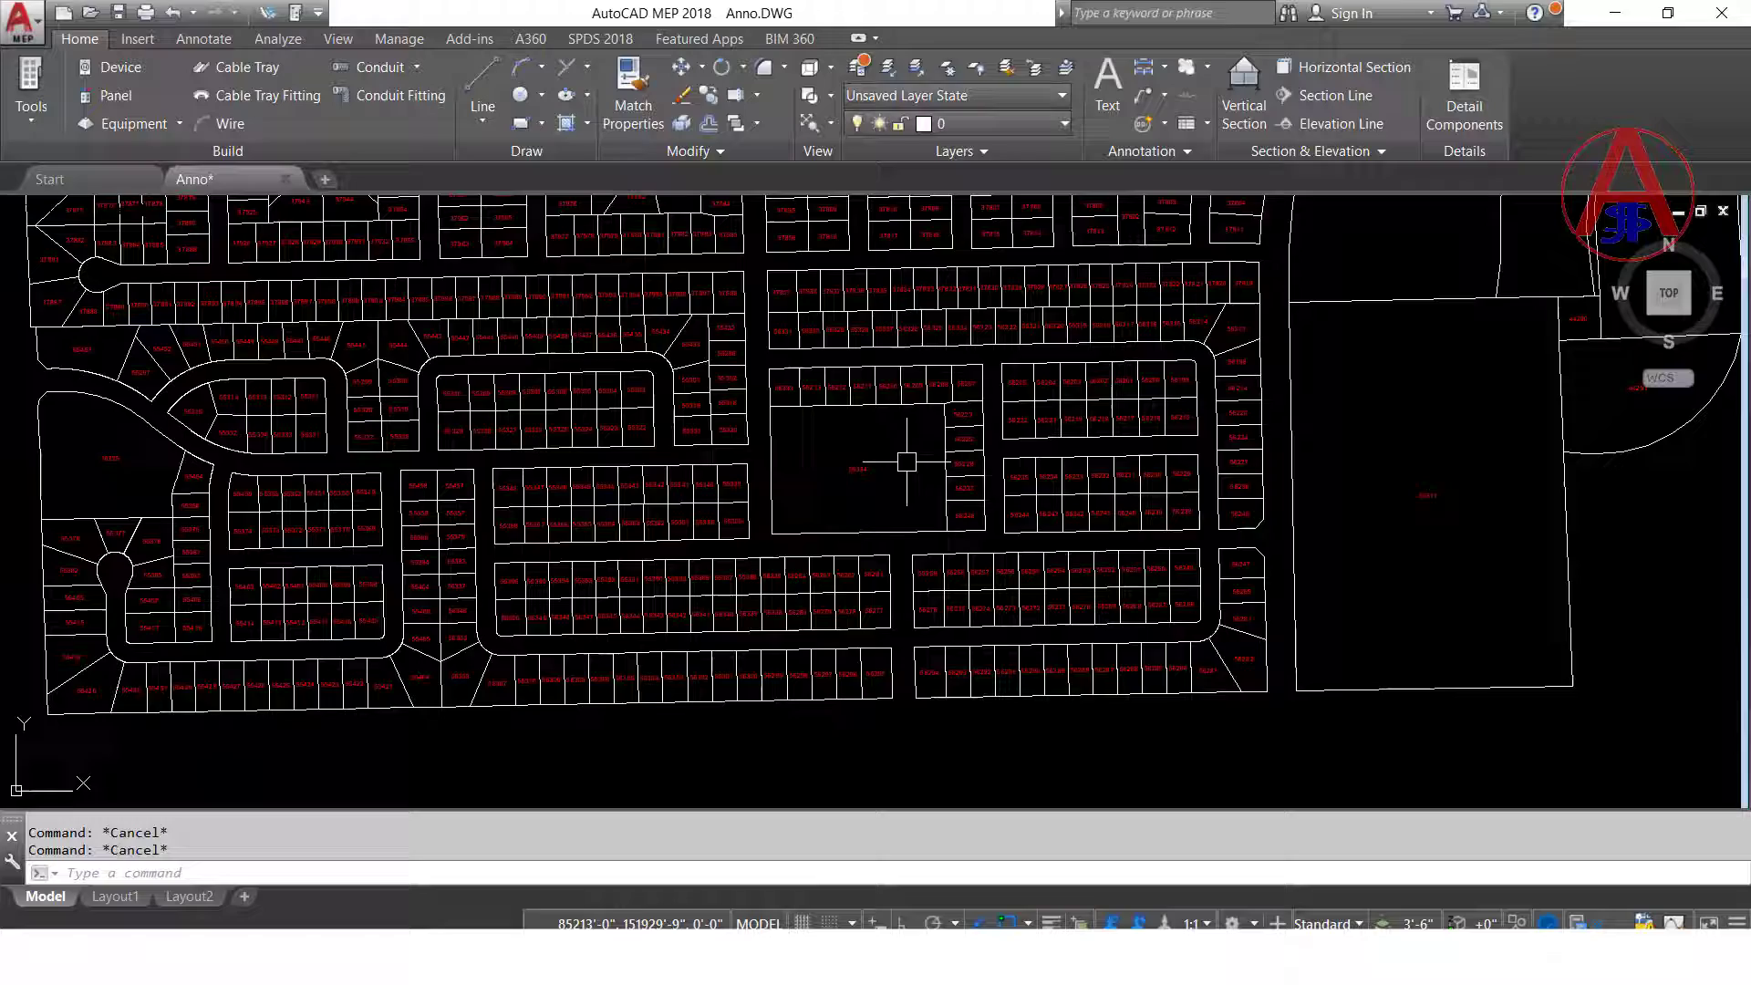
type("z")
key("Return")
type("e")
key("Return")
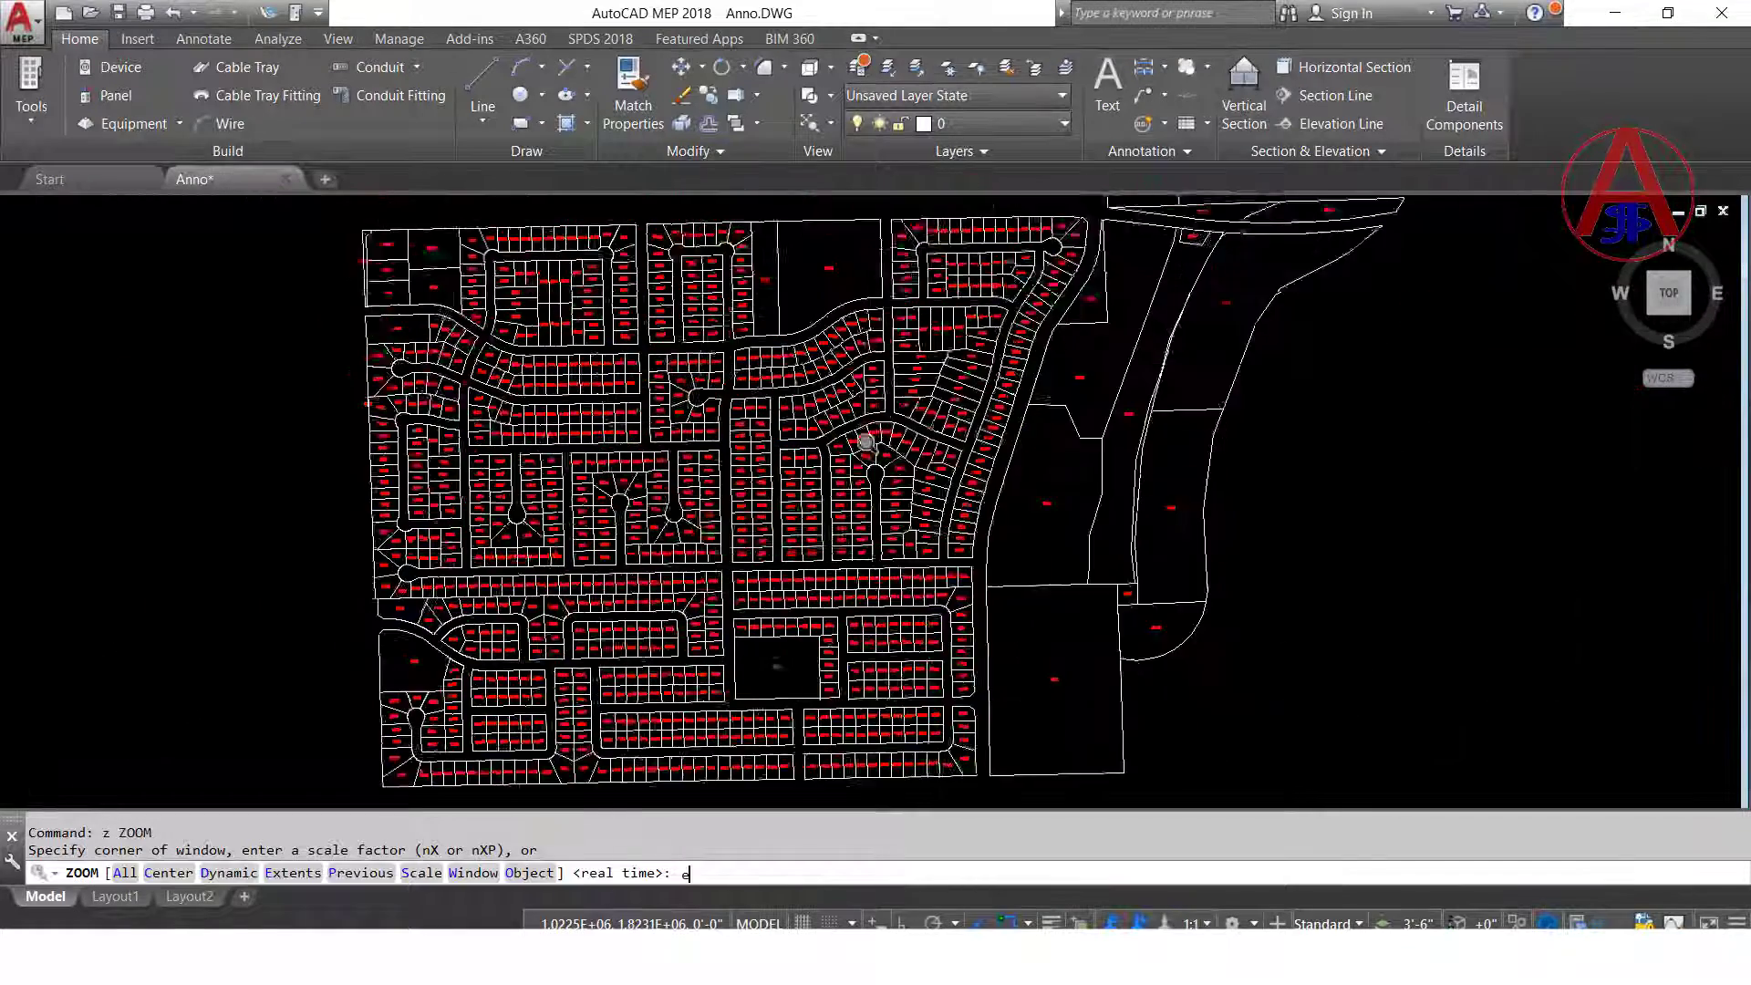
key("Return")
left_click(584, 342)
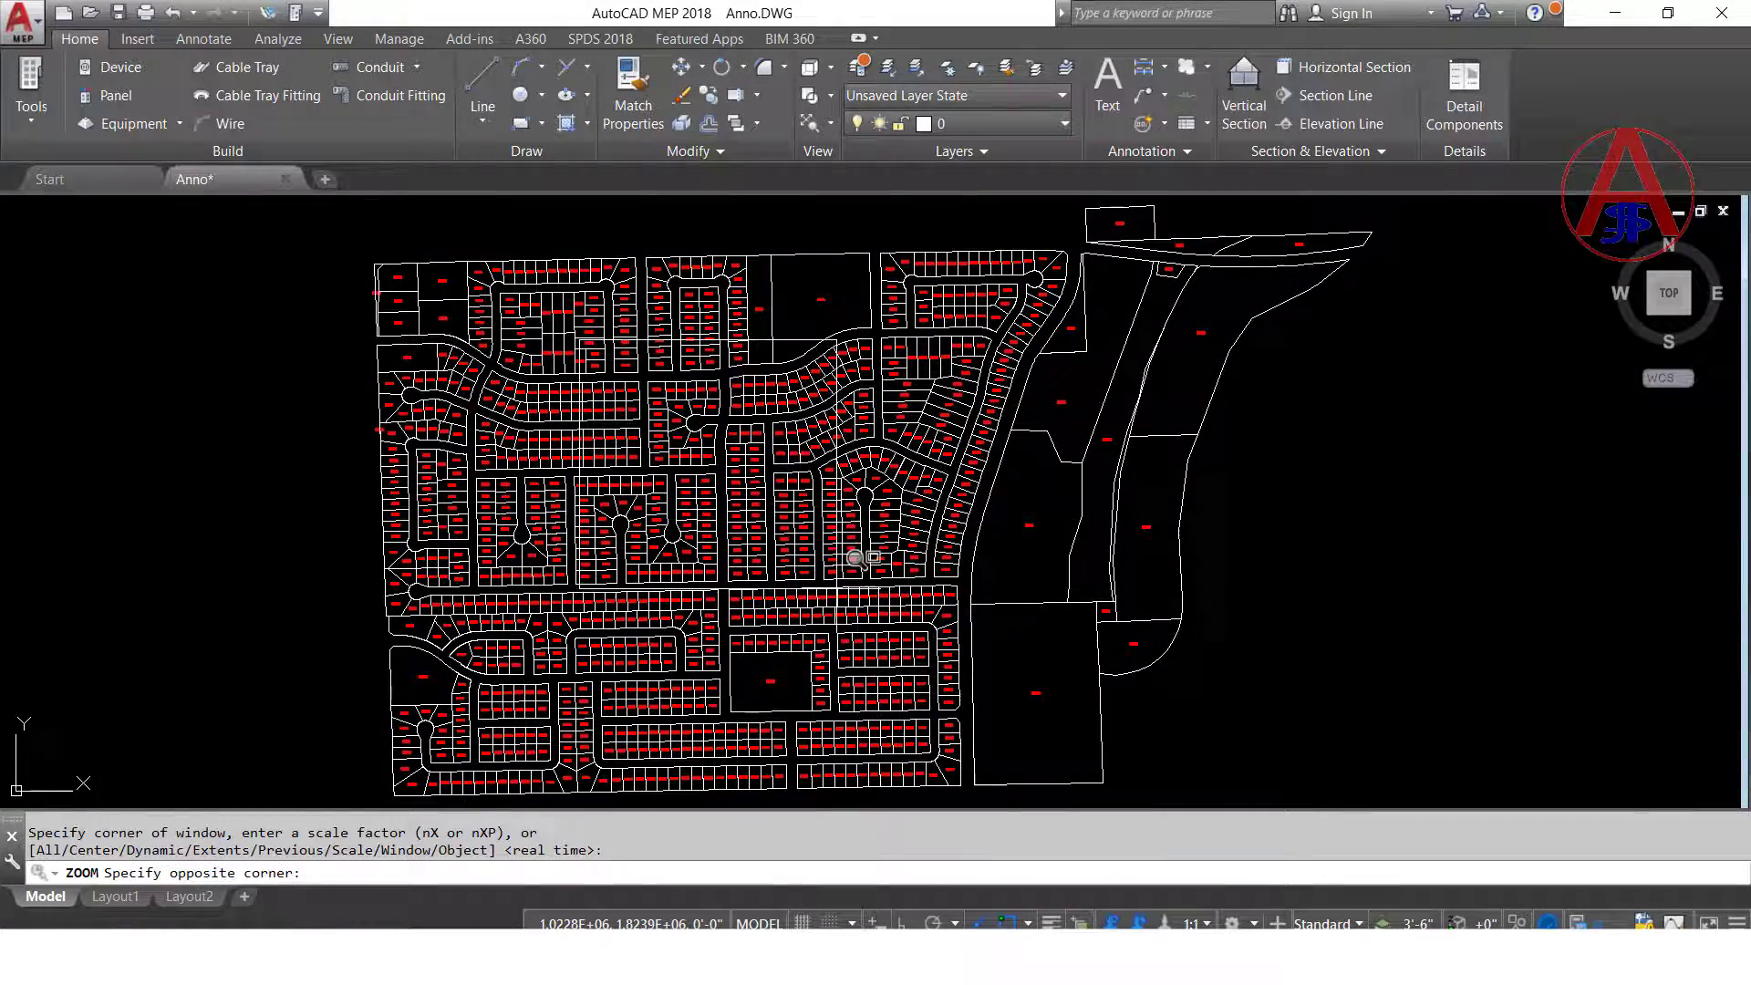
left_click(837, 591)
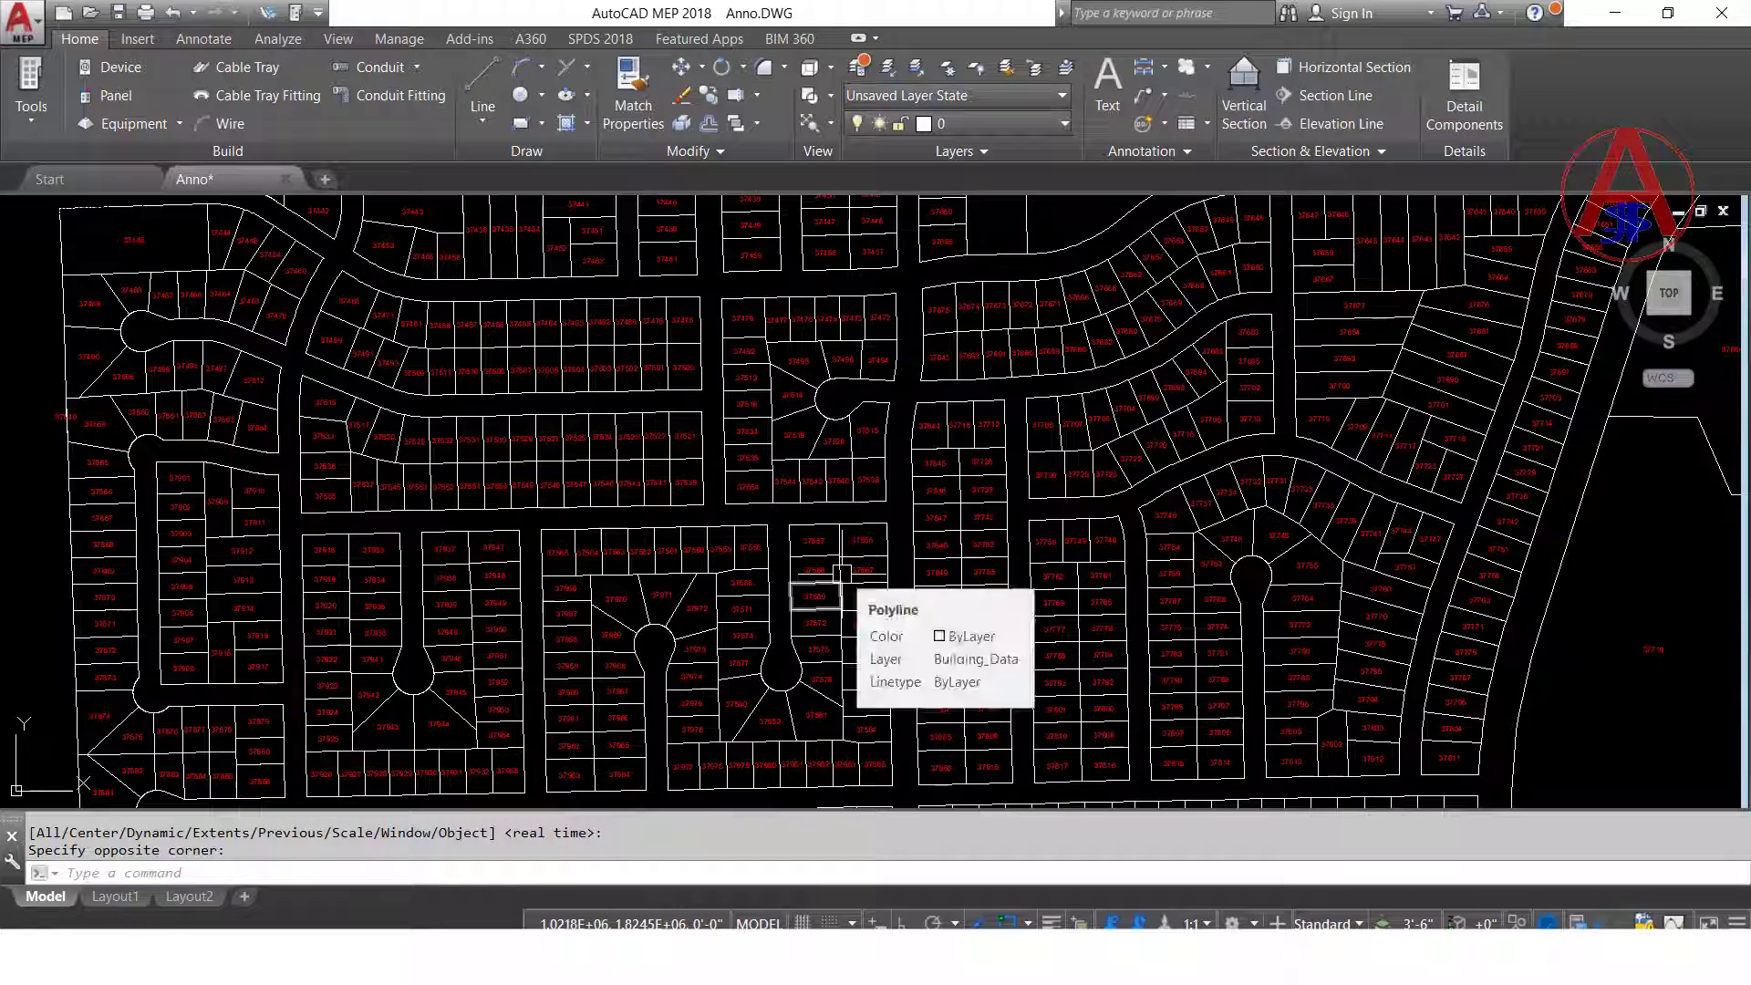
key("Return")
left_click(401, 314)
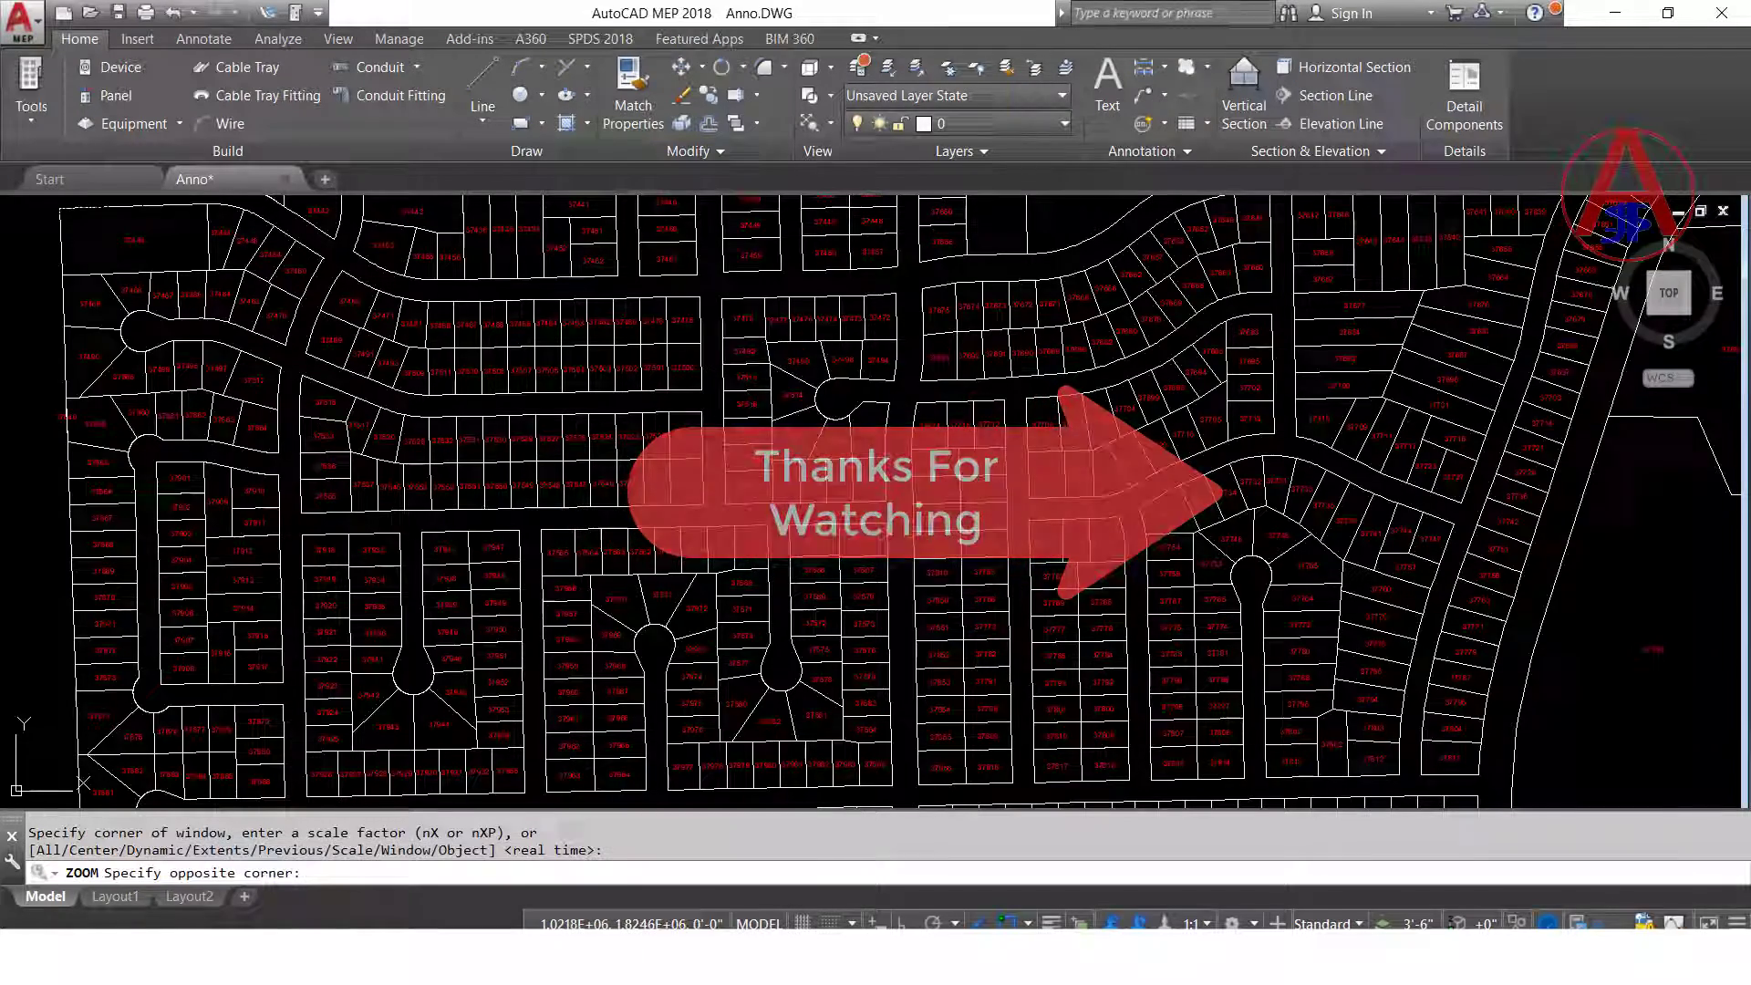
left_click(1204, 593)
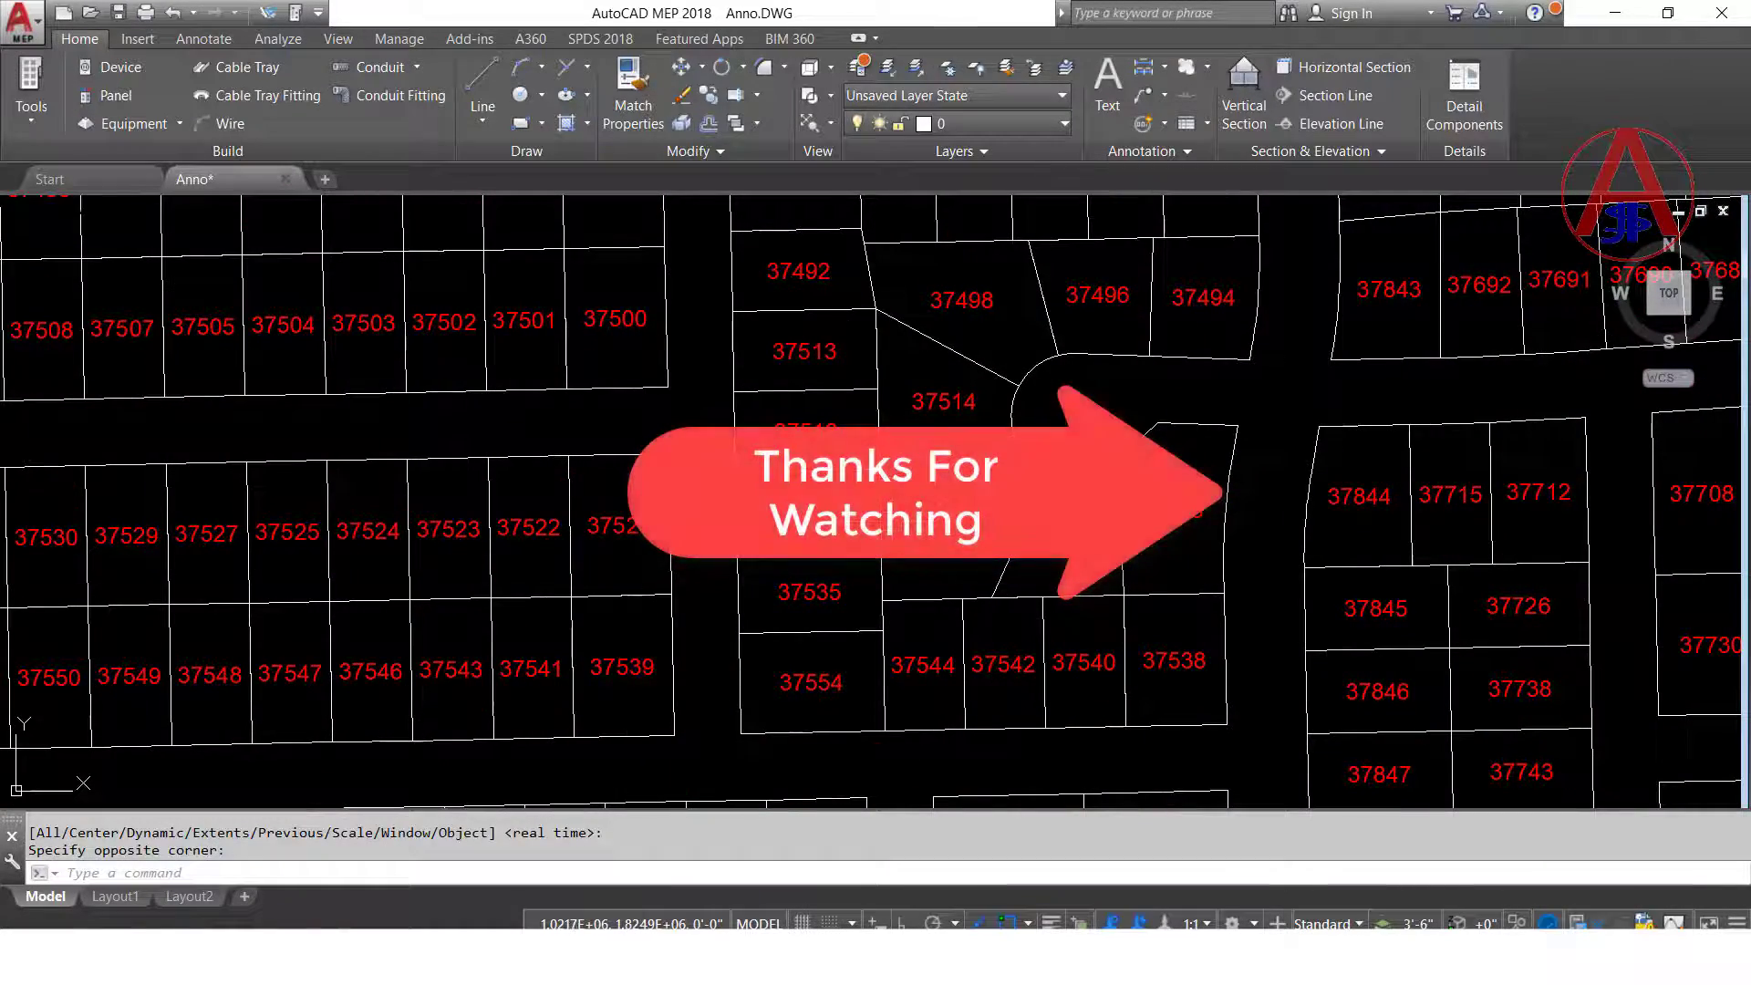